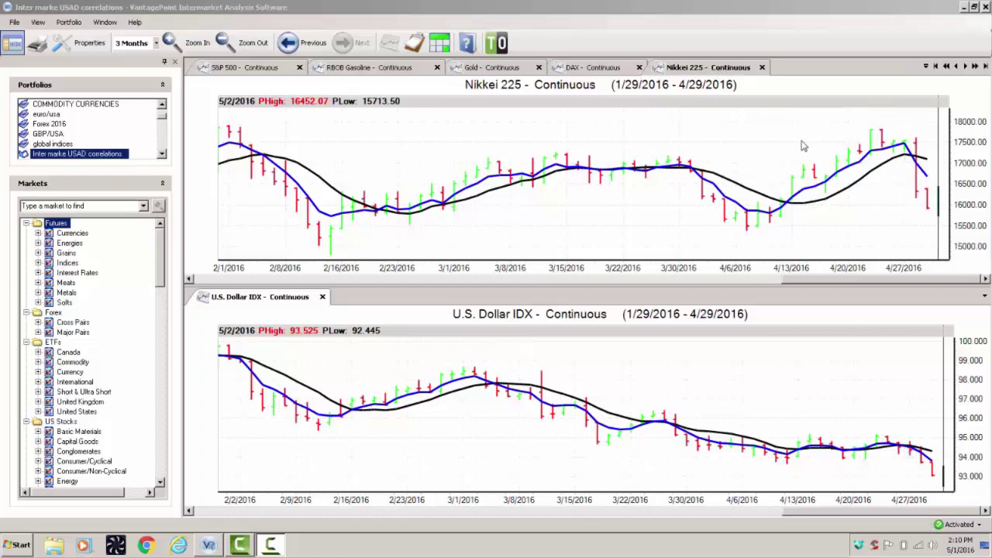
# Compare the U.S. Dollar IDX chart with the DAX, Gold, RBOB Gasoline and S&P 500 charts.
pyautogui.click(593, 71)
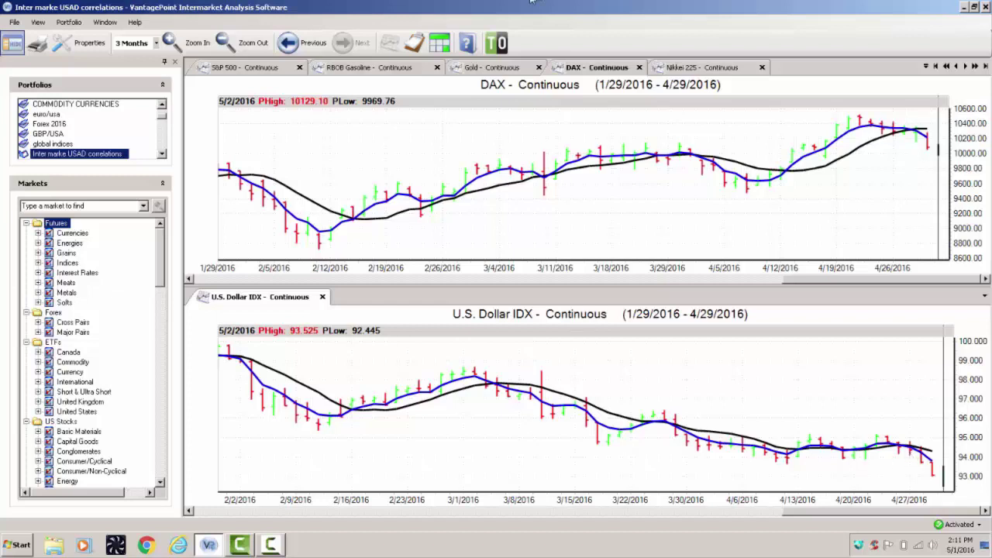
pyautogui.click(500, 69)
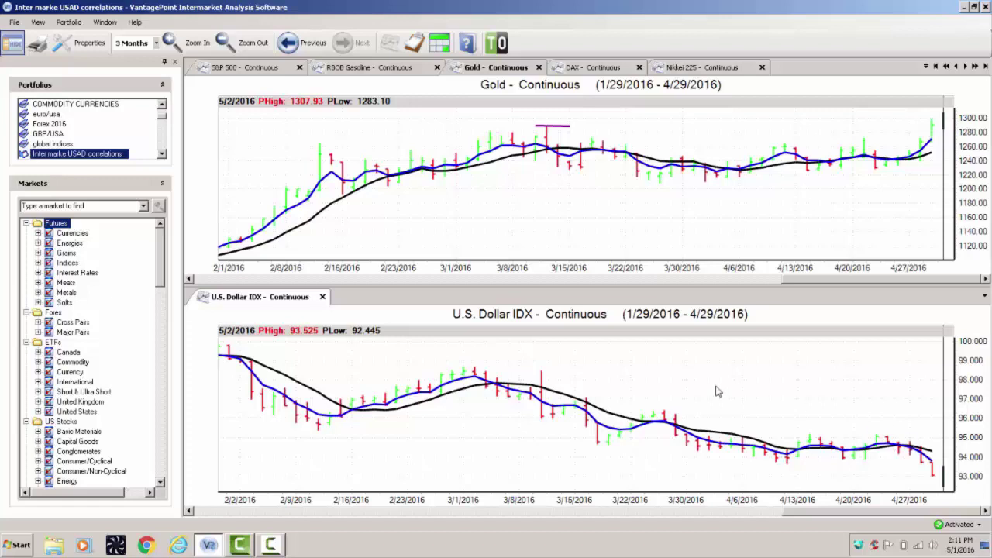
pyautogui.click(357, 69)
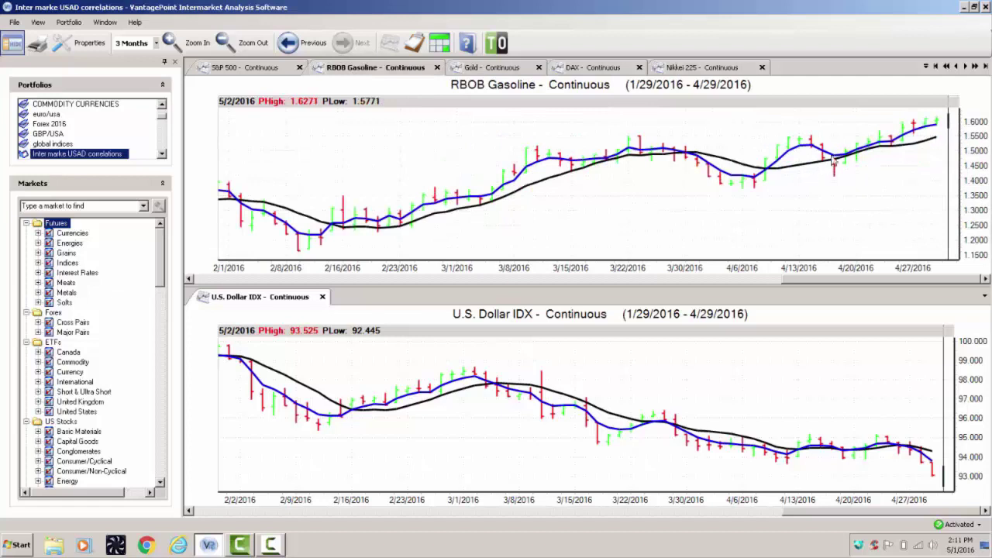
pyautogui.click(244, 73)
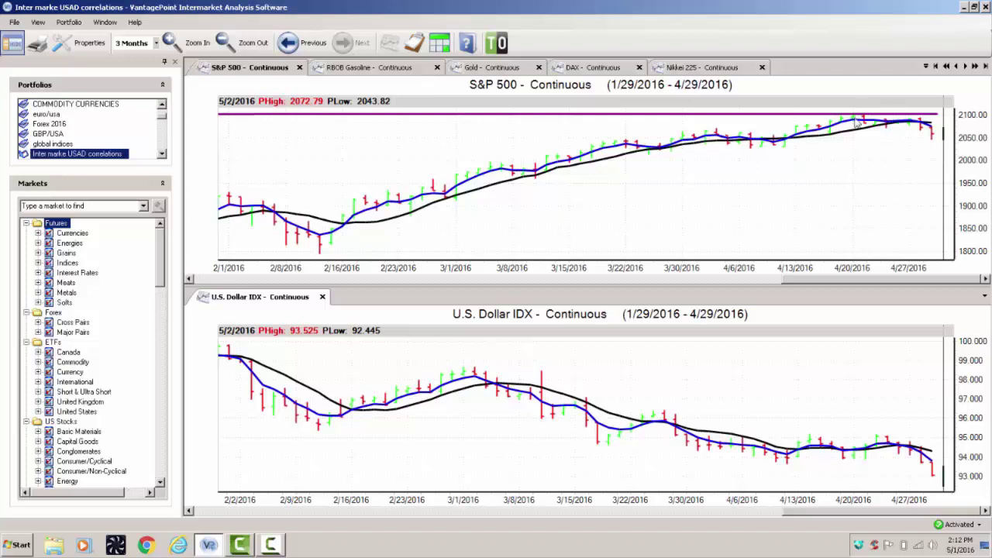
# Examine the S&P 500 chart over a 1 Year range, and return its range to 3 Months.
pyautogui.click(156, 44)
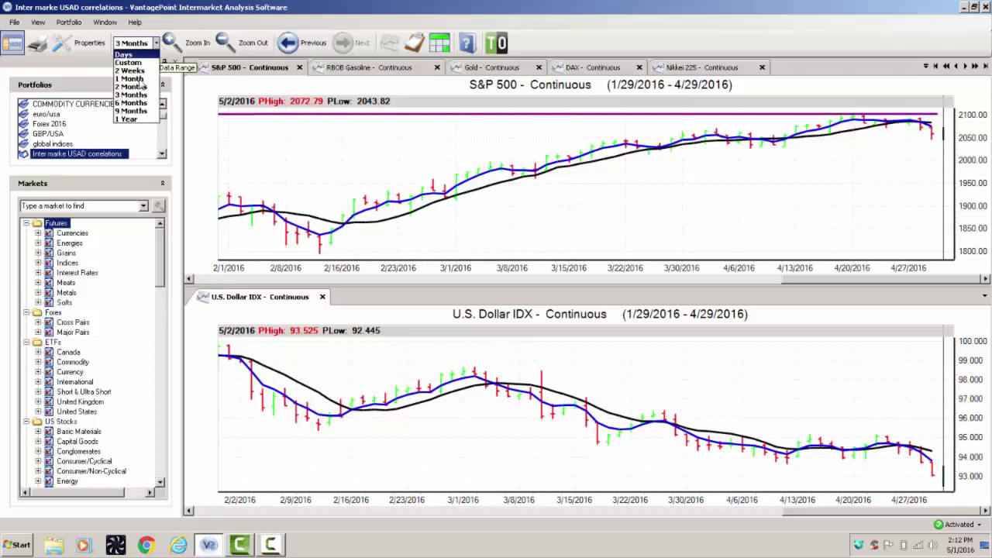
pyautogui.click(127, 120)
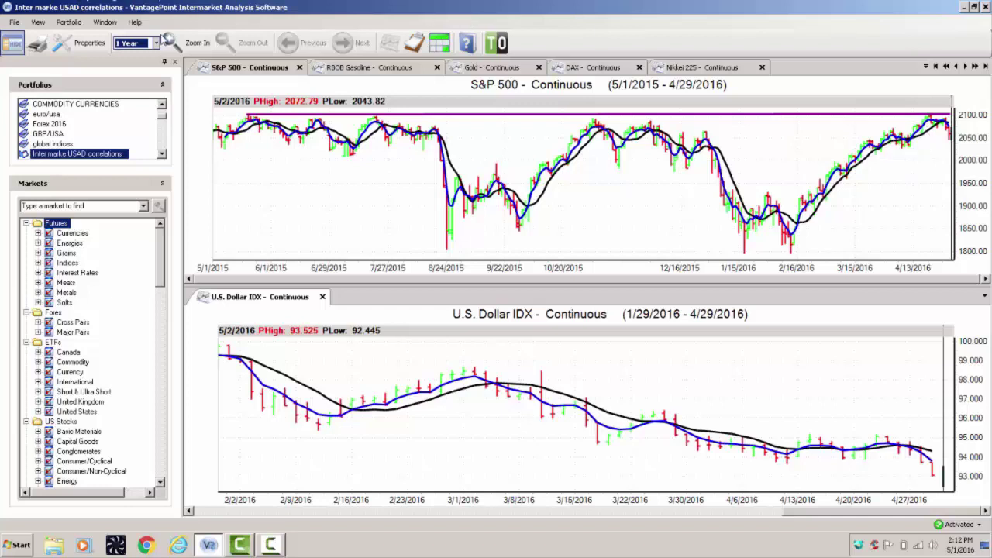
pyautogui.click(156, 43)
pyautogui.click(129, 96)
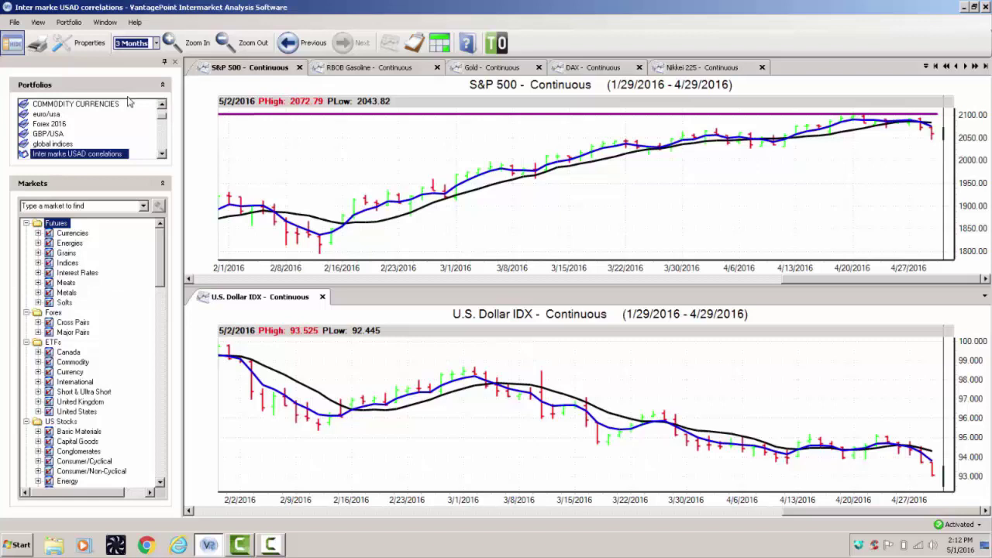
# Show the Light Sweet Crude Oil chart, and open the euro/usa portfolio, saving the changes to the Inter marke USAD correlations portfolio.
pyautogui.click(958, 68)
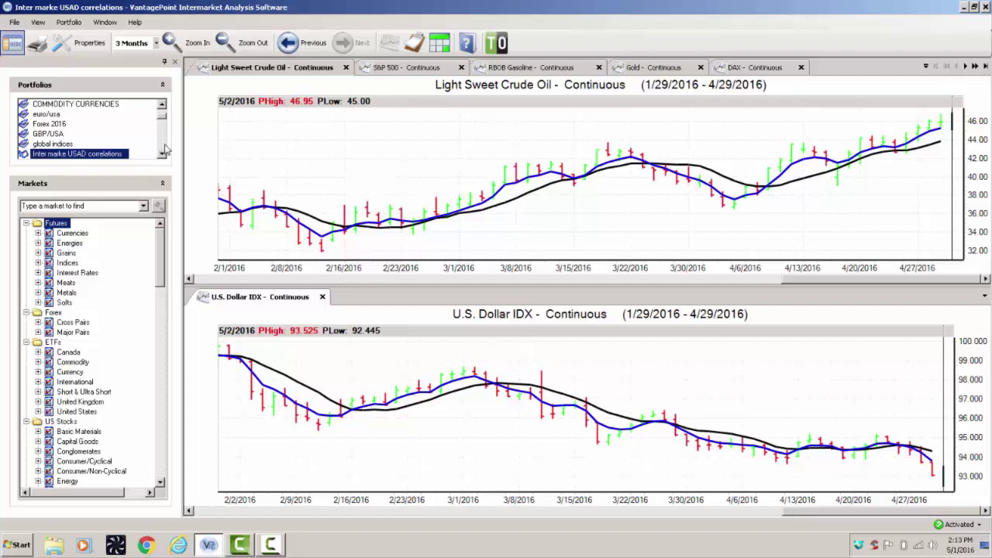
pyautogui.doubleClick(47, 115)
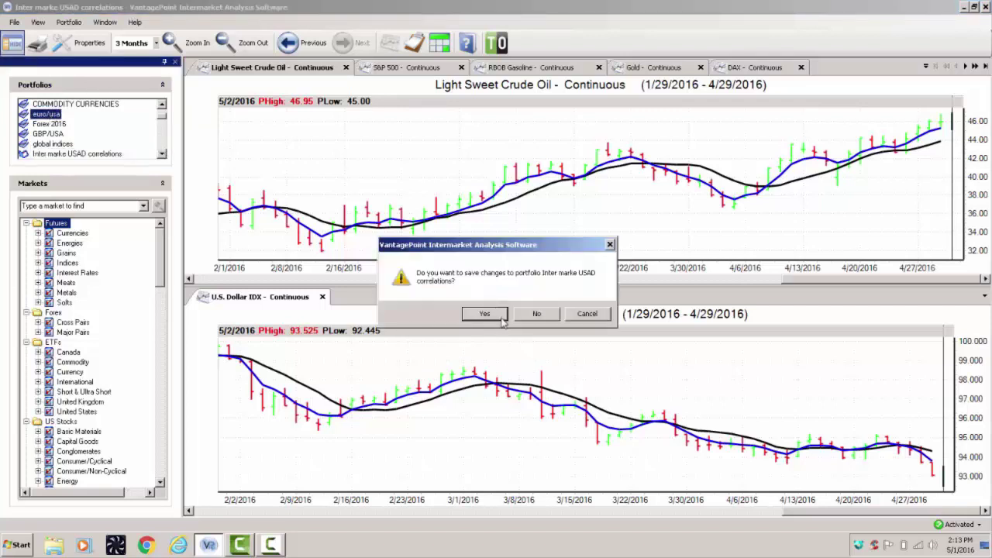
pyautogui.click(502, 319)
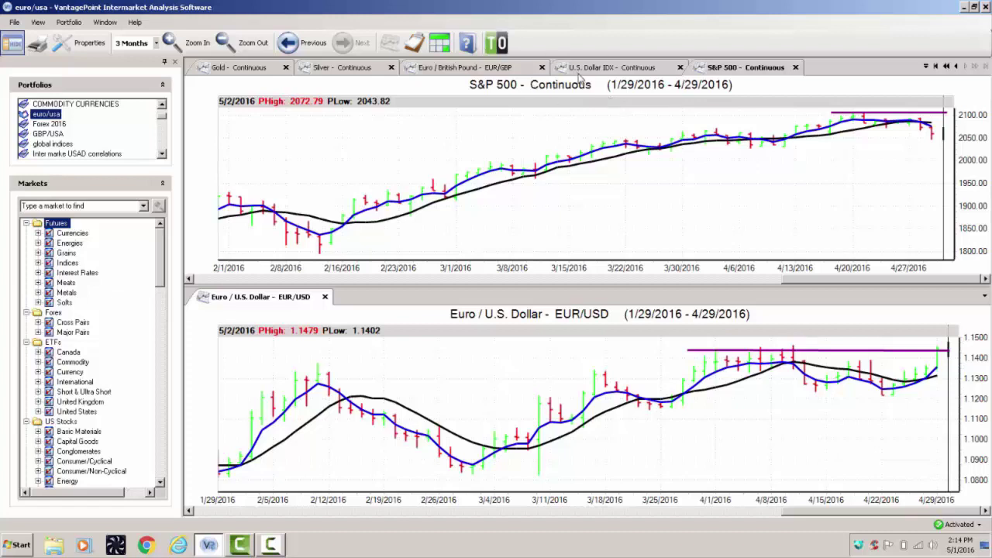
# Compare the EUR/USD chart with the U.S. Dollar IDX, S&P 500, EUR/GBP, DAX and Gold charts.
pyautogui.click(594, 72)
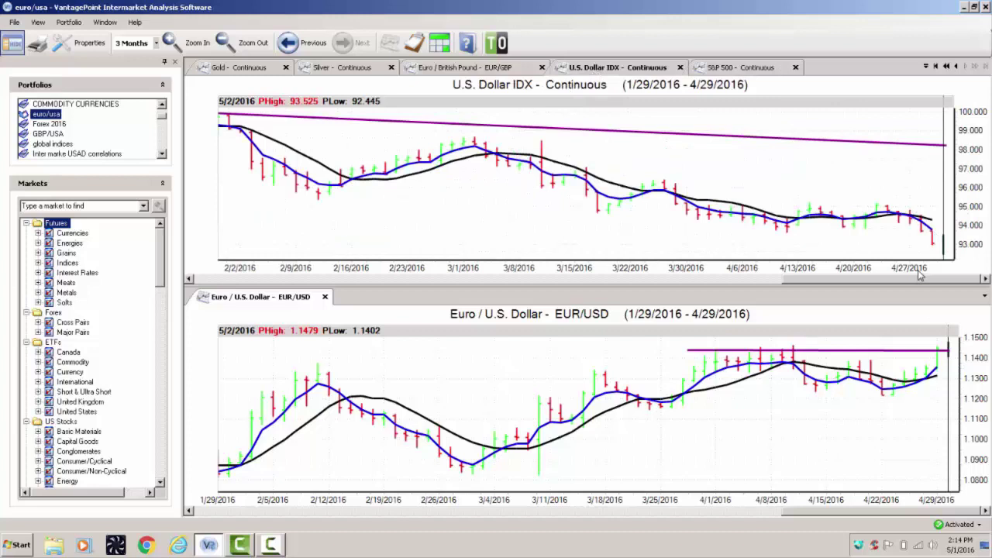
pyautogui.click(731, 72)
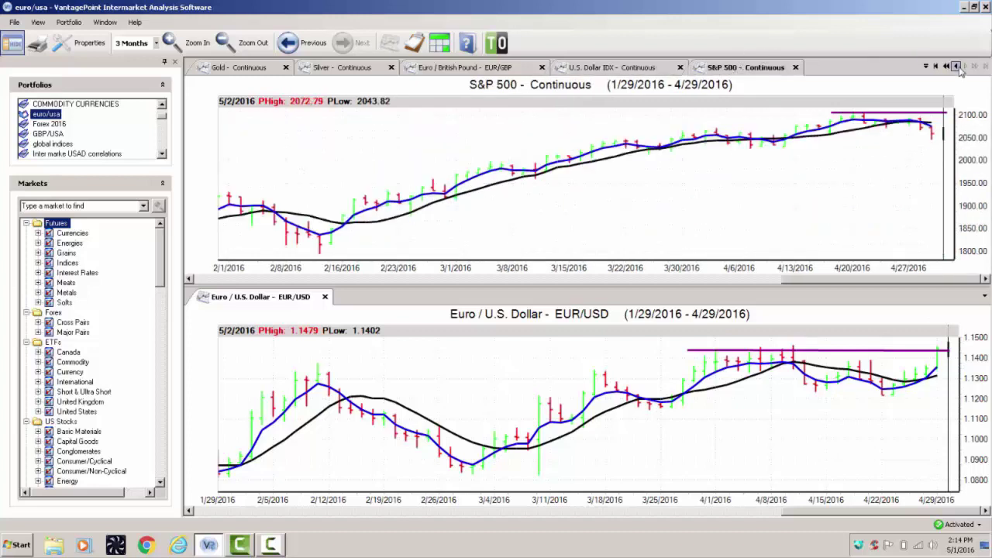
pyautogui.click(959, 70)
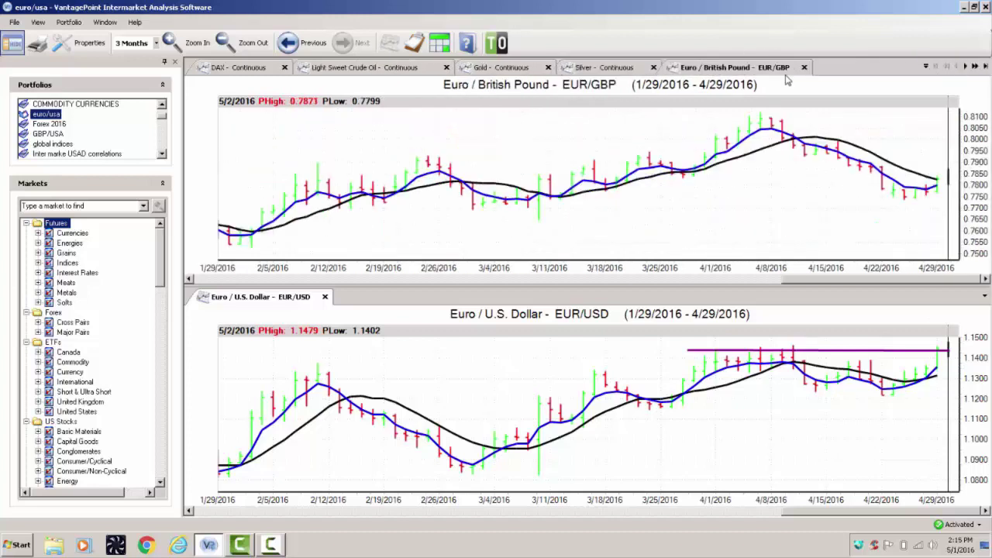
pyautogui.click(246, 72)
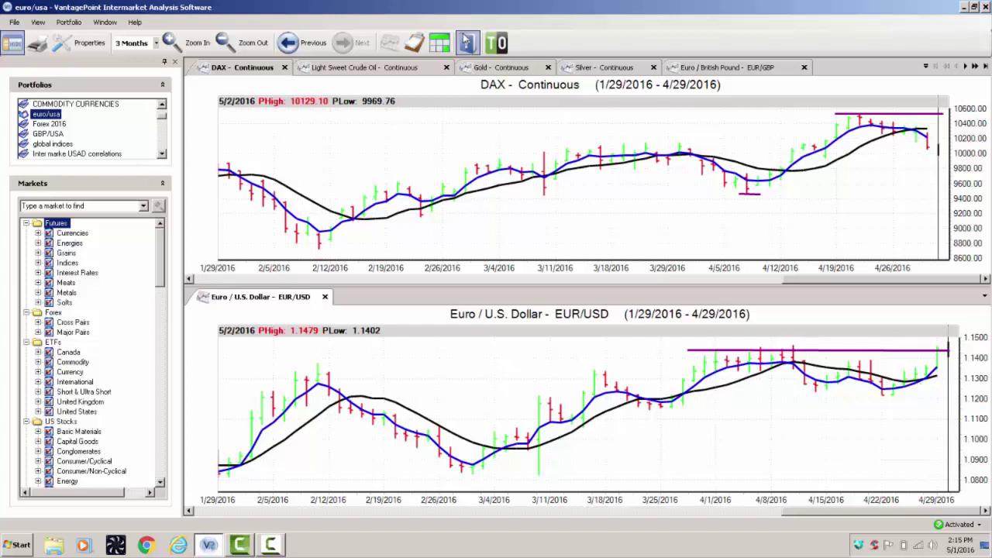
pyautogui.click(499, 73)
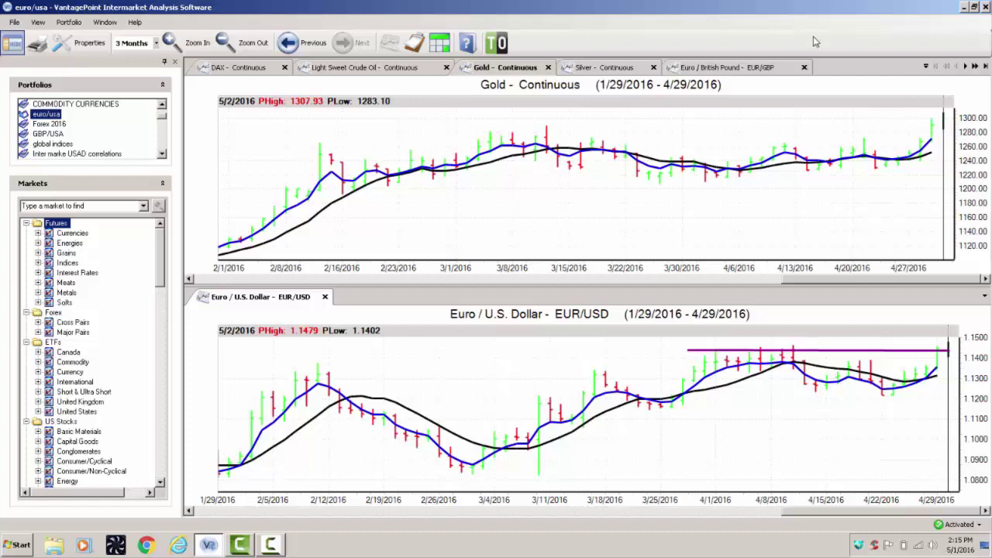
# Step through the Silver, EUR/GBP and S&P 500 charts to compare Light Sweet Crude Oil with EUR/USD.
pyautogui.click(966, 68)
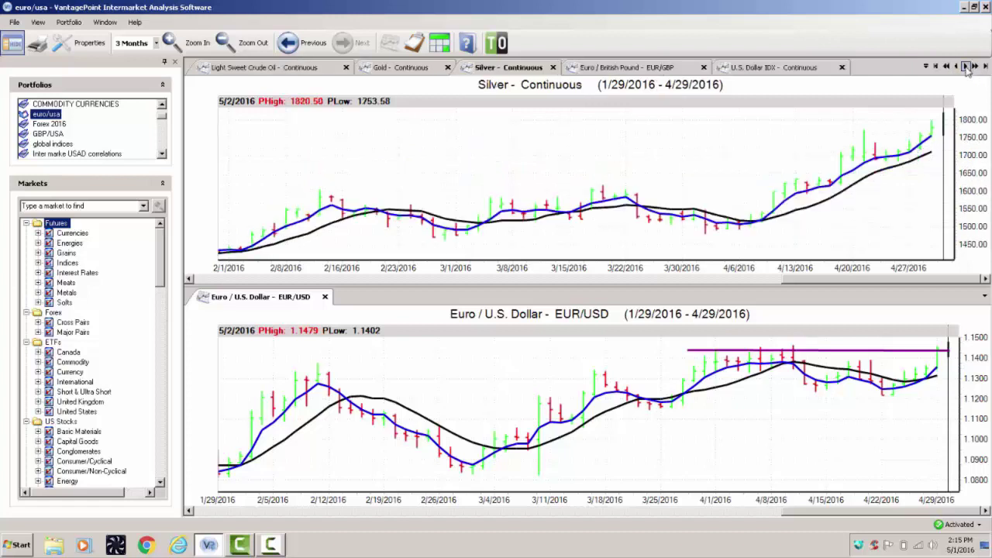
pyautogui.click(966, 67)
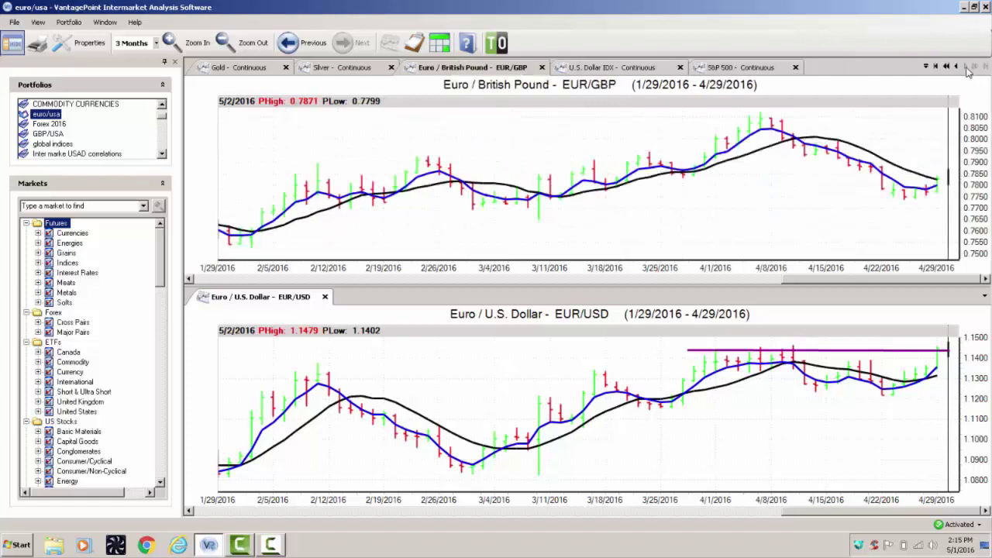
pyautogui.click(714, 67)
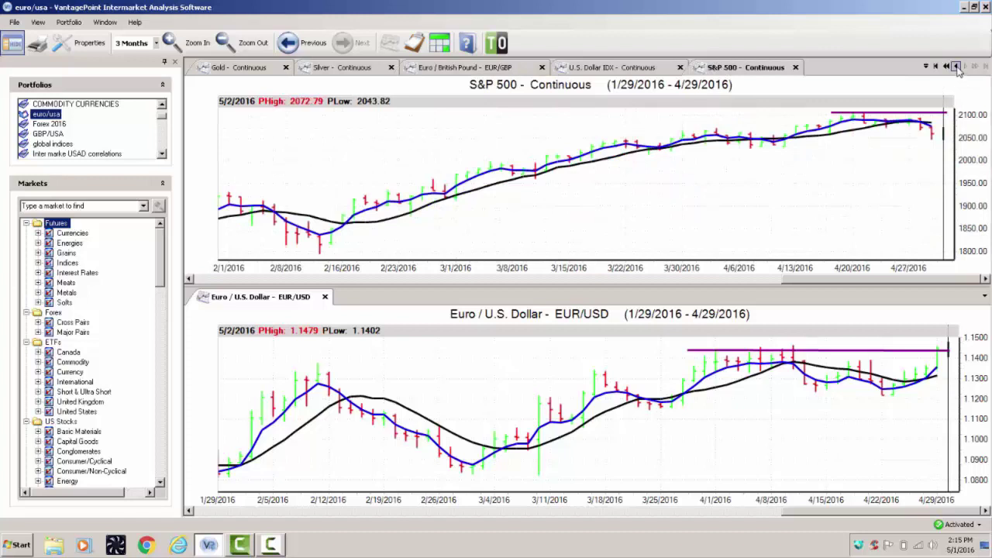
pyautogui.click(956, 68)
pyautogui.click(957, 68)
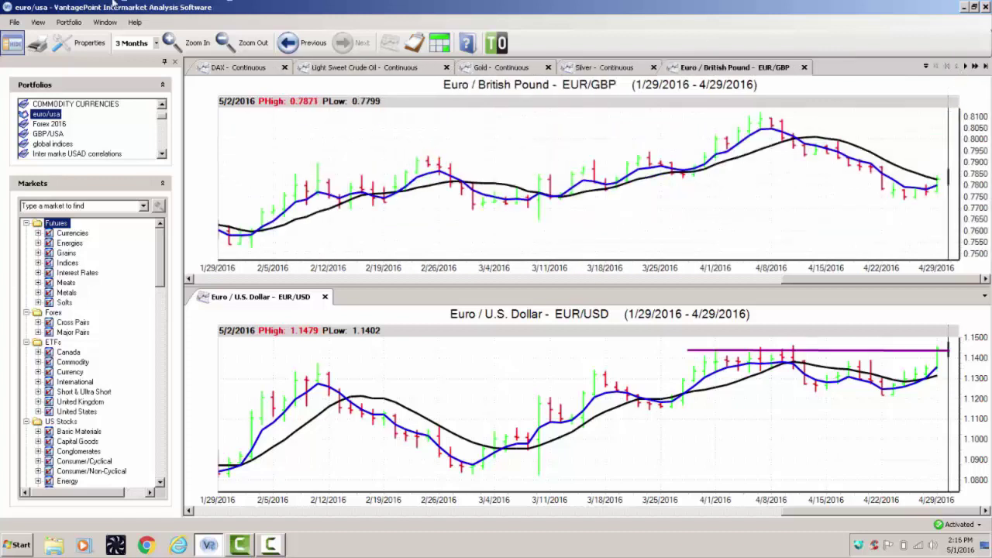
pyautogui.click(360, 69)
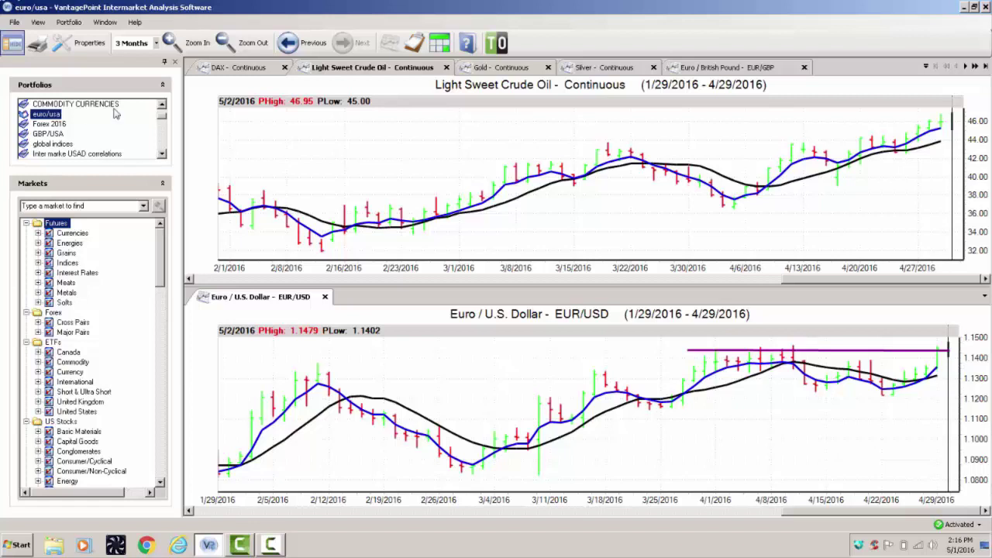
# Find and open the GBP/USA portfolio.
pyautogui.click(162, 104)
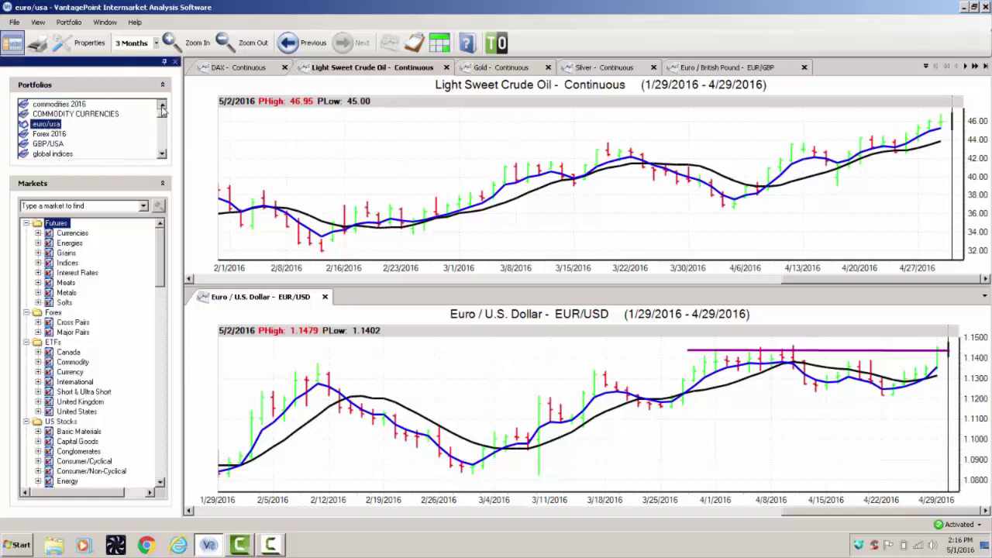
pyautogui.click(161, 153)
pyautogui.click(161, 153)
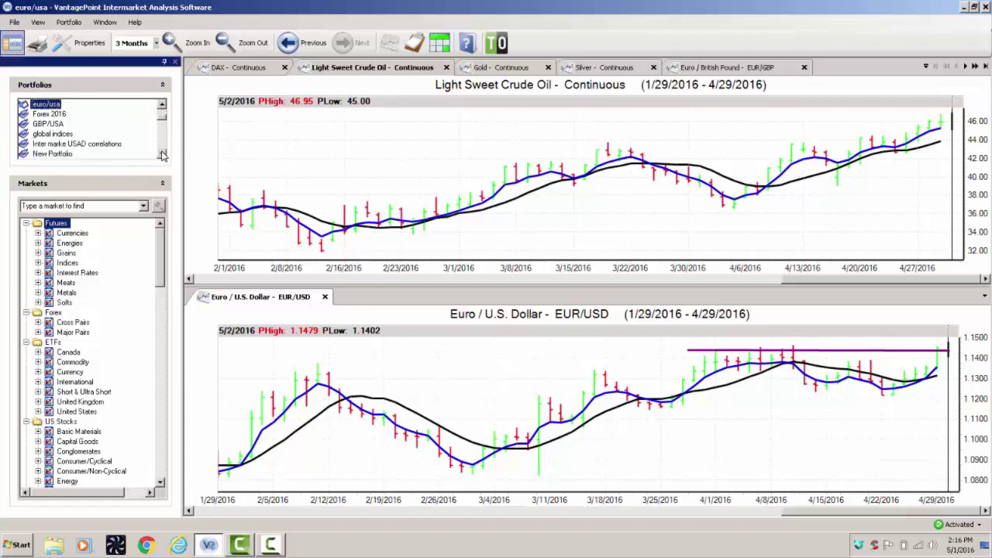
pyautogui.click(45, 124)
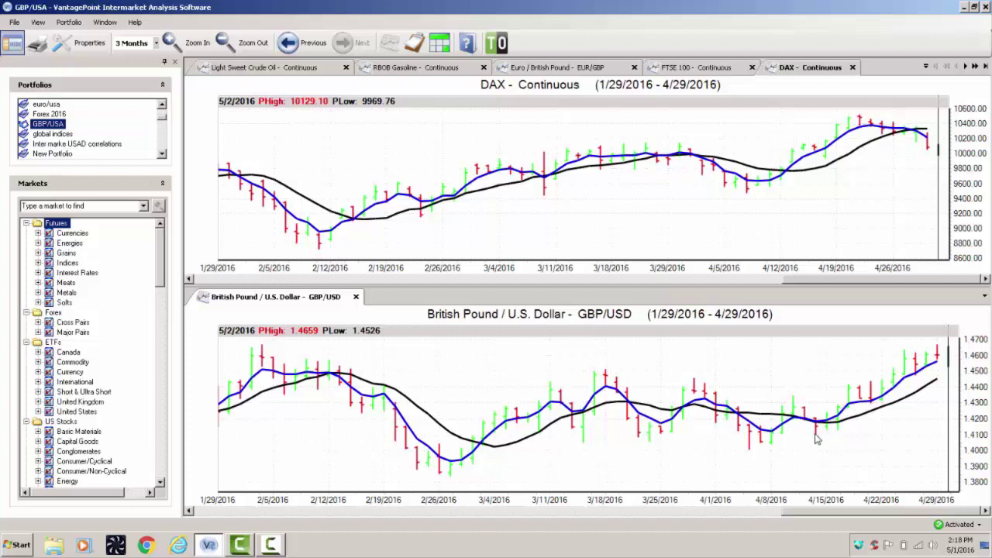
# Draw short lines under the mid-April low on the GBP/USD chart and above the late-April high on the DAX chart.
pyautogui.moveTo(812, 435); pyautogui.dragTo(839, 431)
pyautogui.moveTo(842, 114); pyautogui.dragTo(886, 118)
# View the Light Sweet Crude Oil chart, and draw a nearly horizontal line above the mid-to-late April highs on the FTSE 100 chart.
pyautogui.click(263, 68)
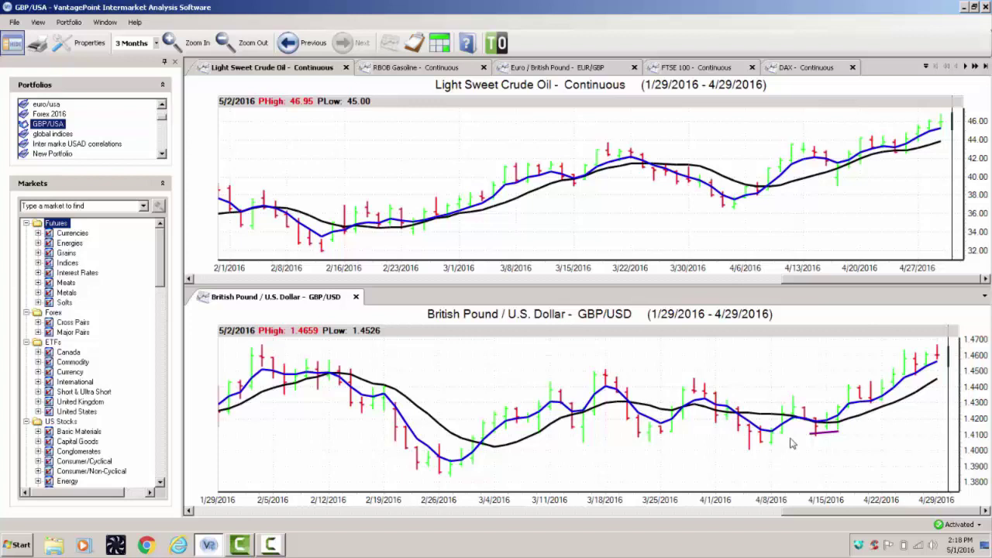
pyautogui.click(703, 71)
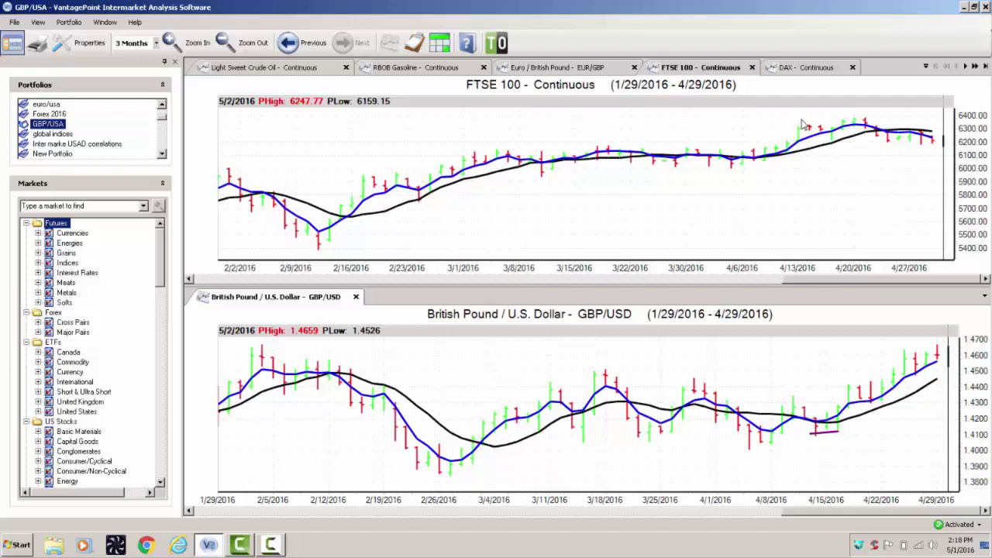
pyautogui.moveTo(792, 118); pyautogui.dragTo(928, 121)
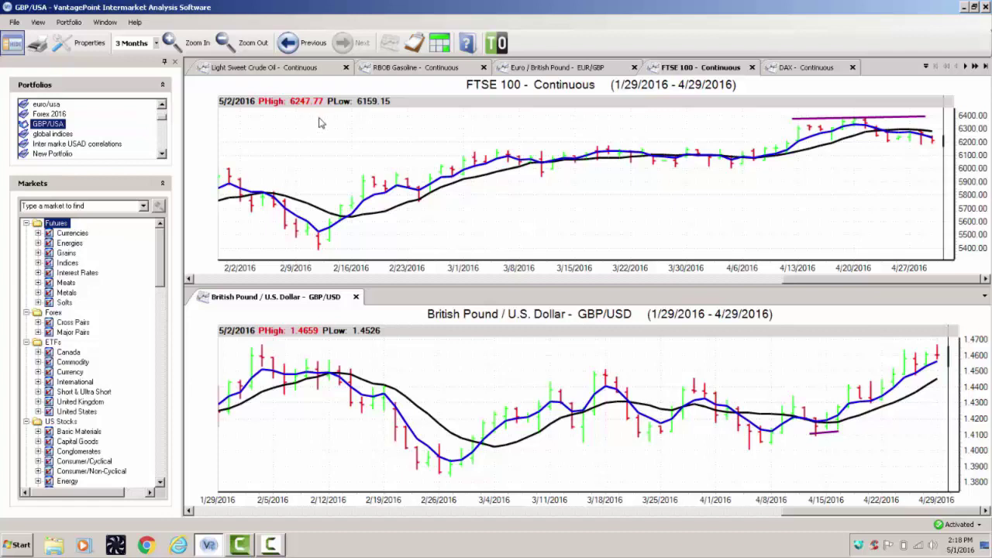
# Leave the DAX comparison with GBP/USD and open the USA/CAD portfolio.
pyautogui.click(966, 67)
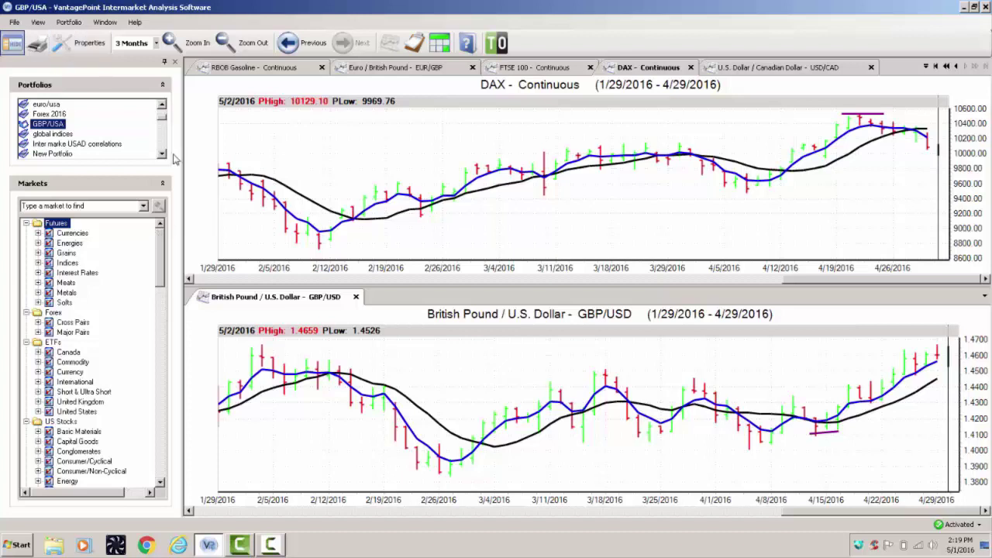
pyautogui.moveTo(163, 155); pyautogui.dragTo(163, 157)
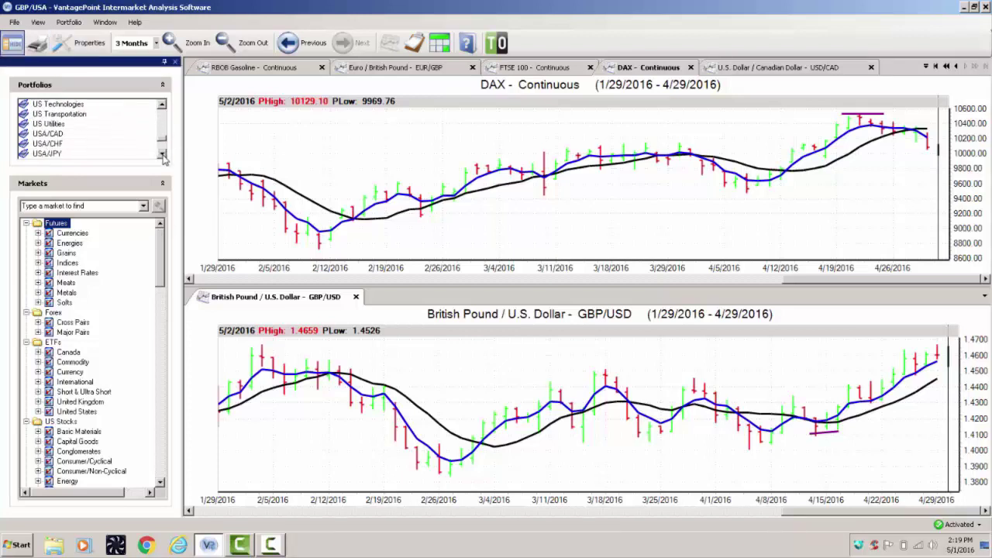
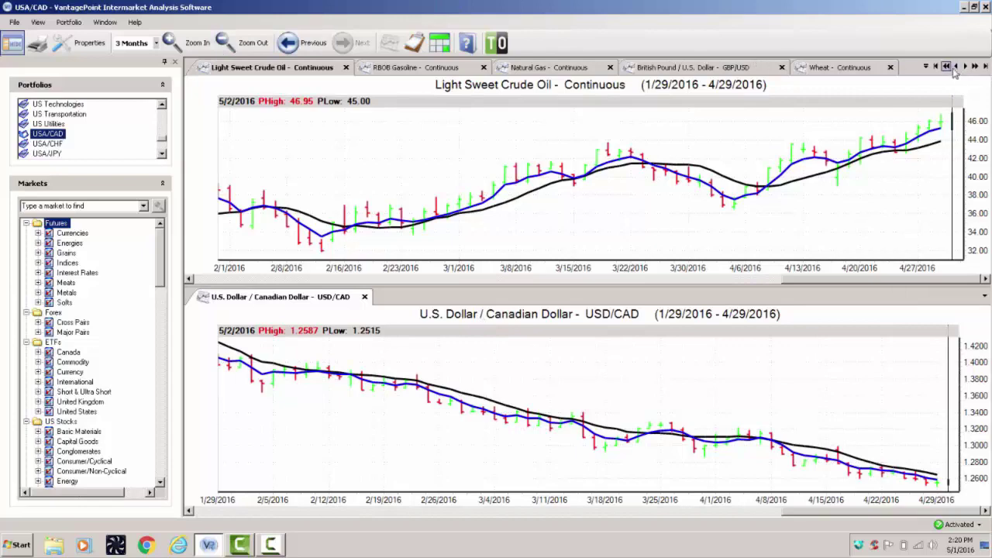
# Compare the USD/CAD chart with the DAX, Natural Gas and GBP/USD charts.
pyautogui.click(958, 67)
pyautogui.click(957, 66)
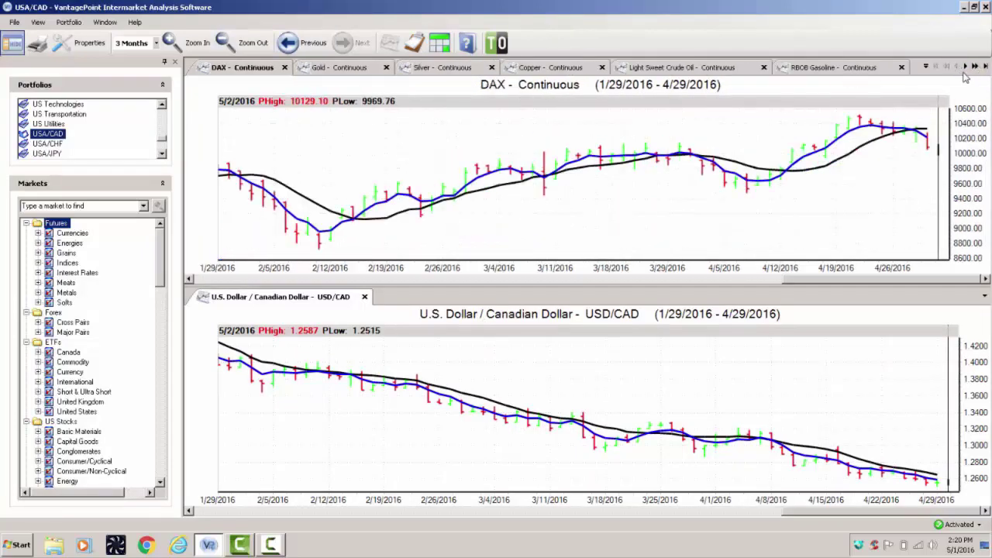
pyautogui.click(966, 67)
pyautogui.click(966, 67)
pyautogui.click(966, 68)
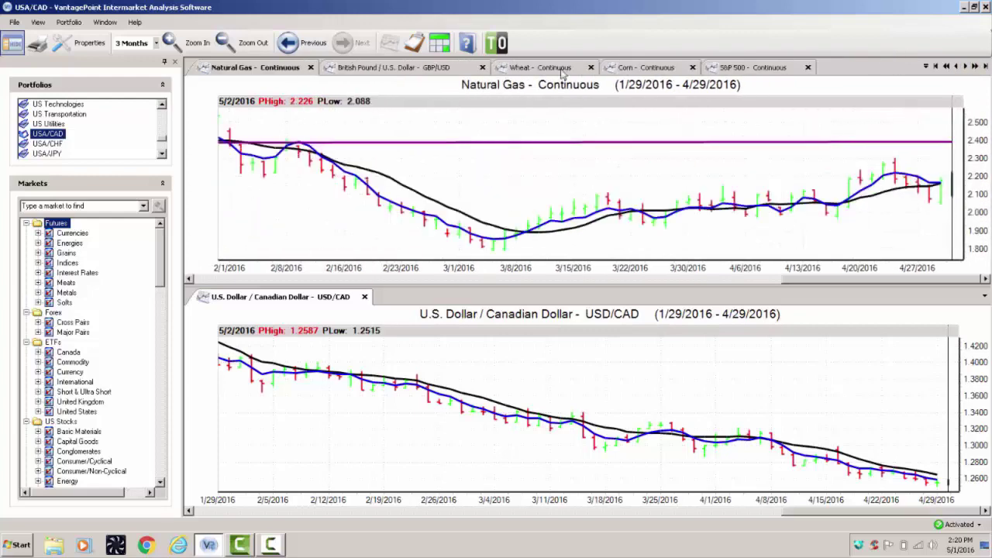
pyautogui.click(415, 72)
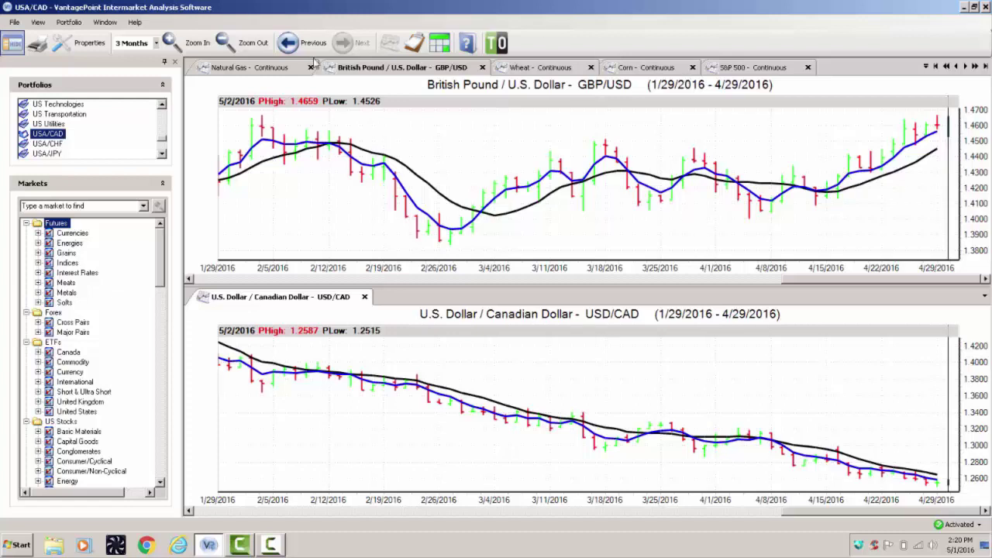
# Compare the USD/CAD chart with the Gold and Light Sweet Crude Oil charts.
pyautogui.click(956, 68)
pyautogui.click(957, 68)
pyautogui.click(956, 68)
pyautogui.click(956, 68)
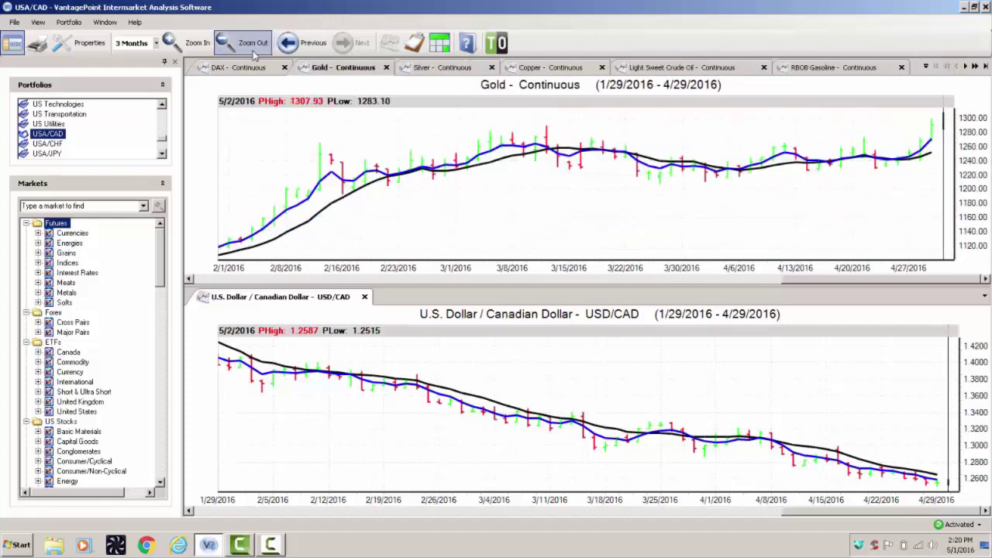
pyautogui.click(700, 68)
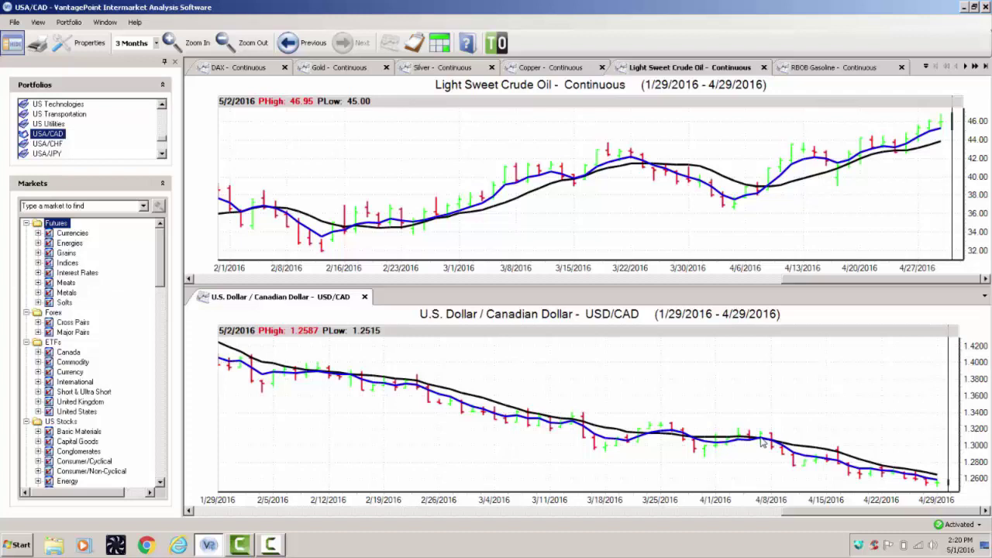
pyautogui.click(338, 69)
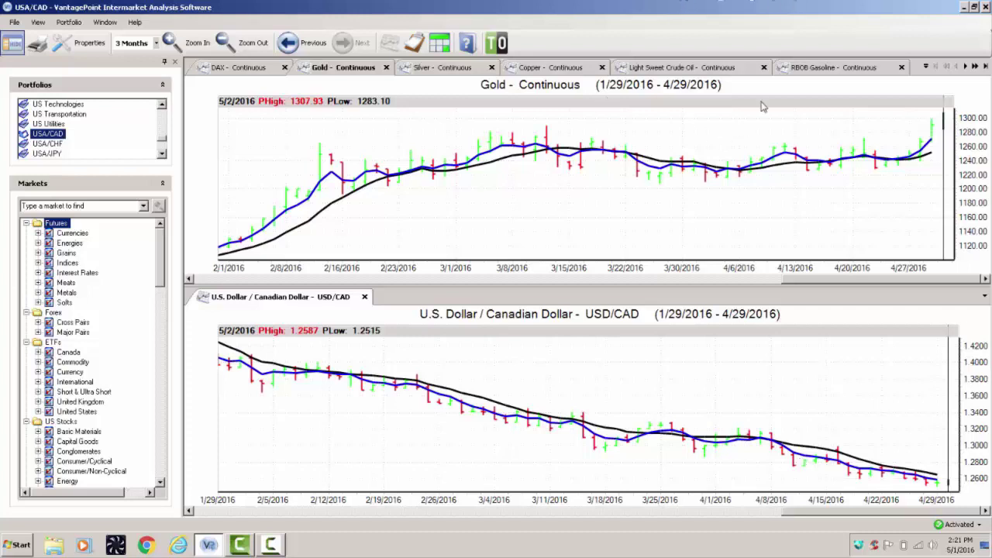
# Compare the USD/CAD chart with the DAX, Silver, Light Sweet Crude Oil and RBOB Gasoline charts.
pyautogui.click(234, 70)
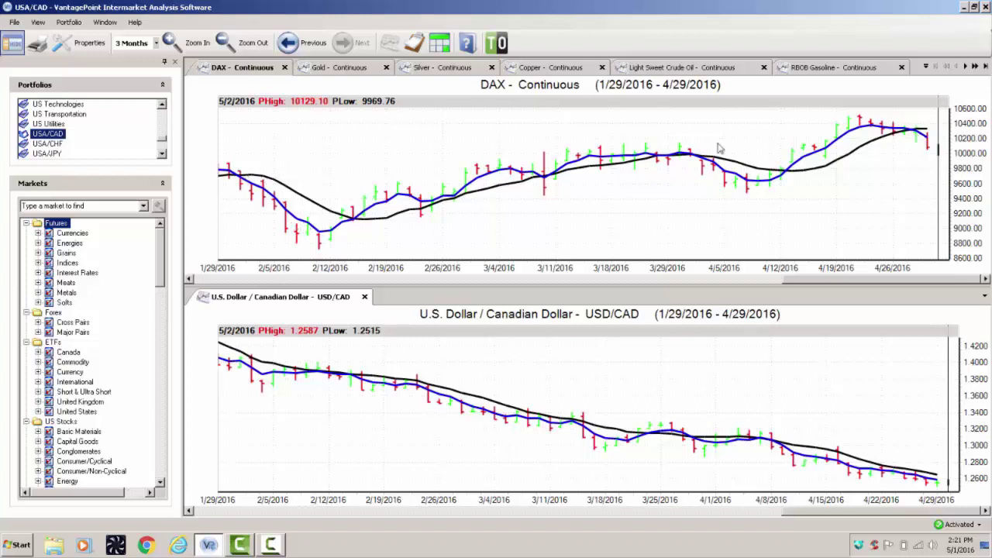
pyautogui.click(967, 66)
pyautogui.click(967, 67)
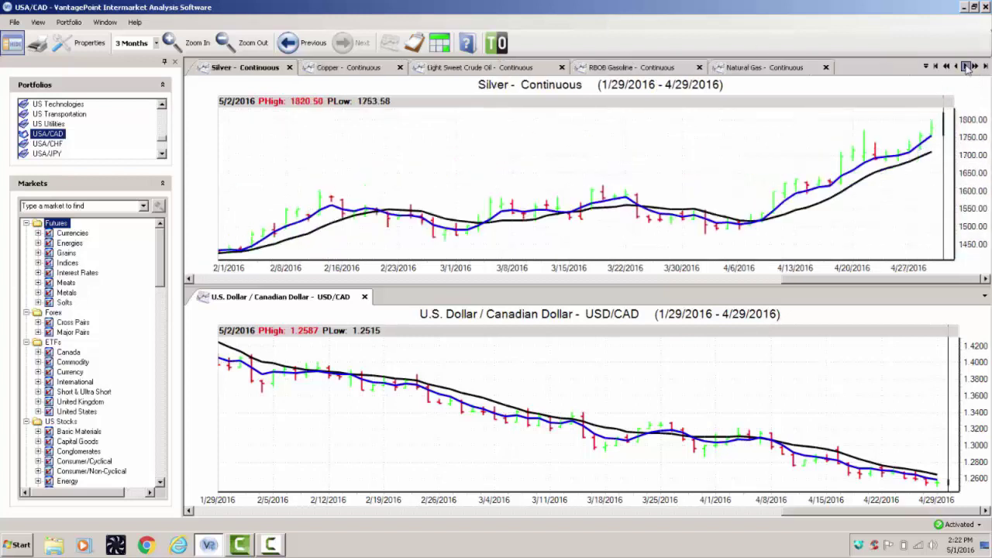
pyautogui.click(966, 66)
pyautogui.click(966, 66)
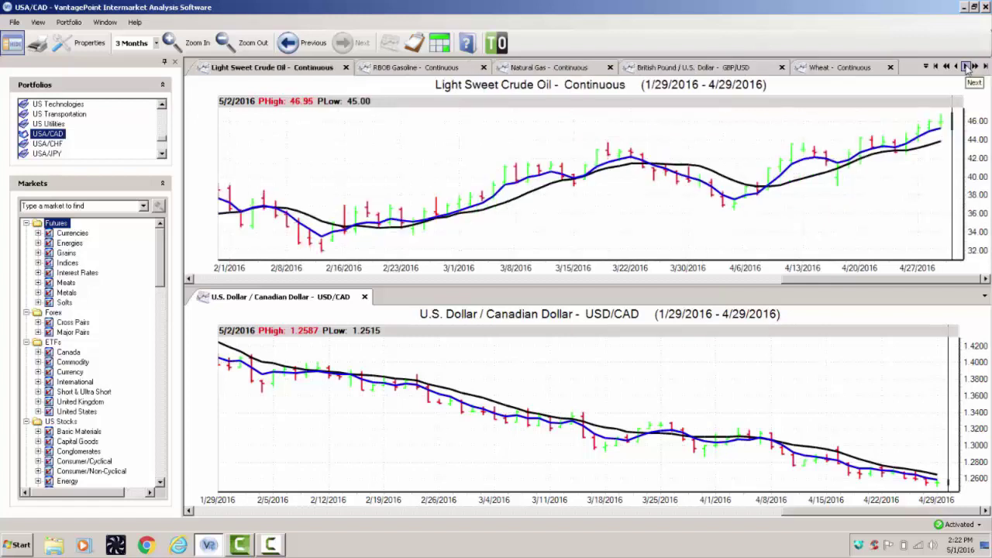
pyautogui.click(966, 67)
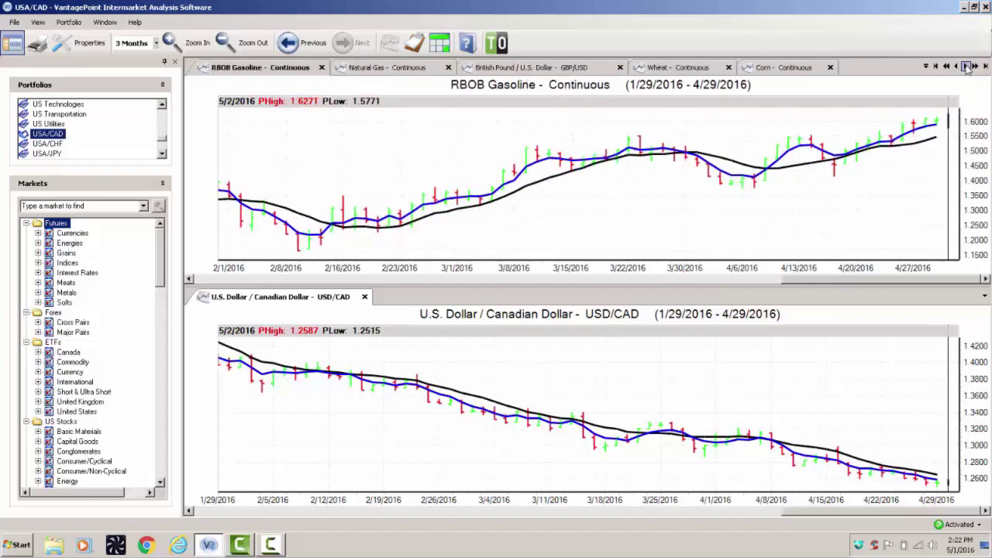
# Open the USA/JPY portfolio and draw a horizontal line at about 112.00 above the late-April highs on the USD/JPY chart.
pyautogui.click(46, 154)
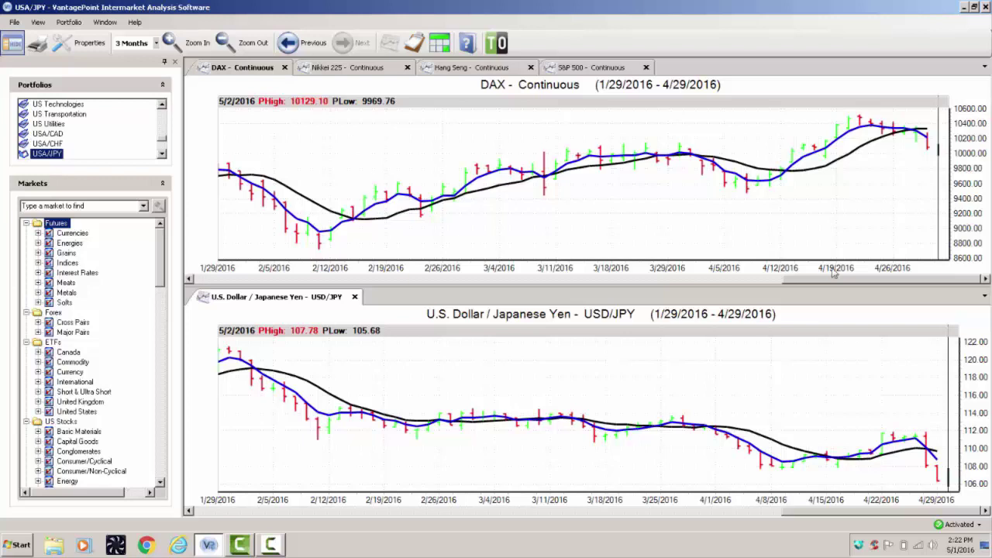
pyautogui.click(882, 443)
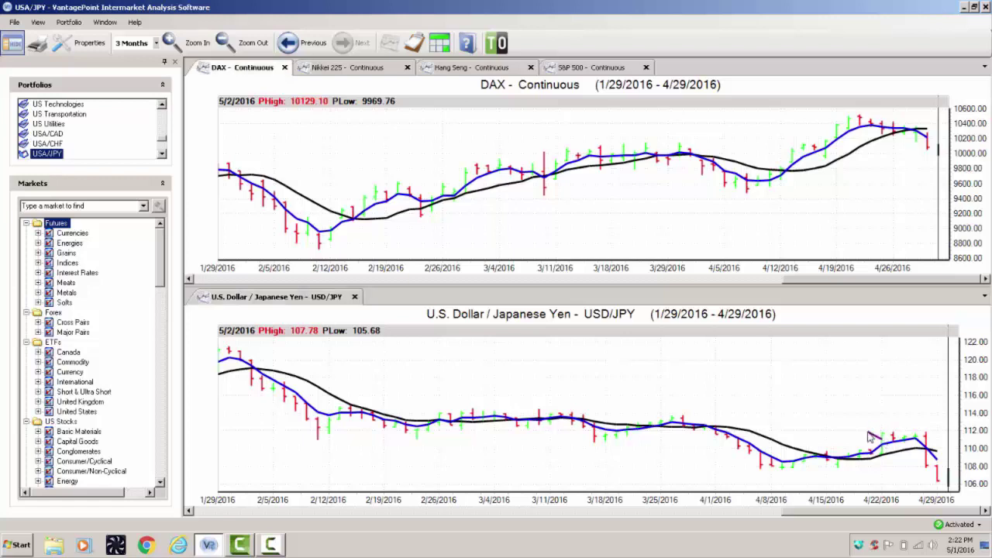
pyautogui.moveTo(876, 431)
pyautogui.mouseDown()
pyautogui.moveTo(960, 425)
pyautogui.moveTo(966, 434)
pyautogui.mouseUp()
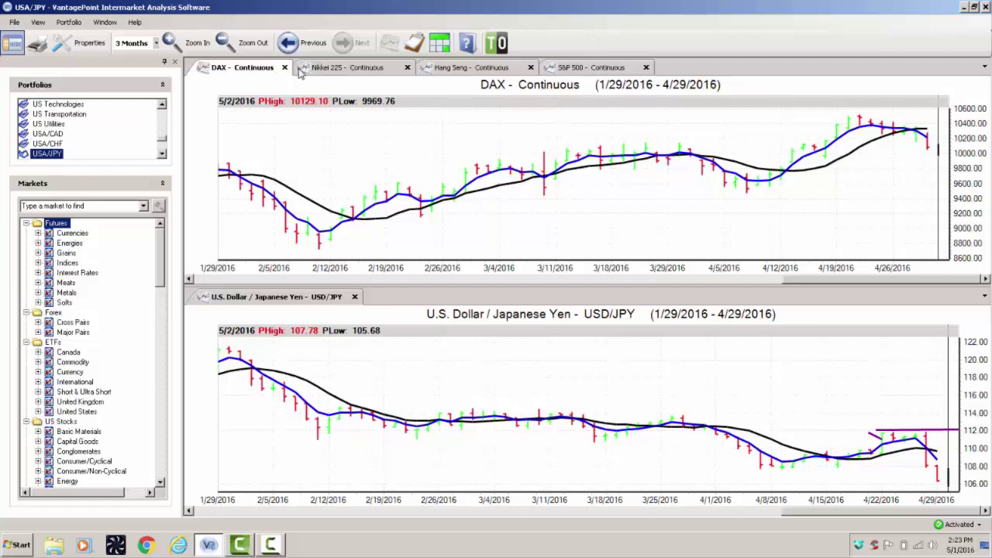
# Compare USD/JPY with the Nikkei 225, Hang Seng and S&P 500 charts, and delete the stray short line near USD/JPY's late-April highs.
pyautogui.click(347, 71)
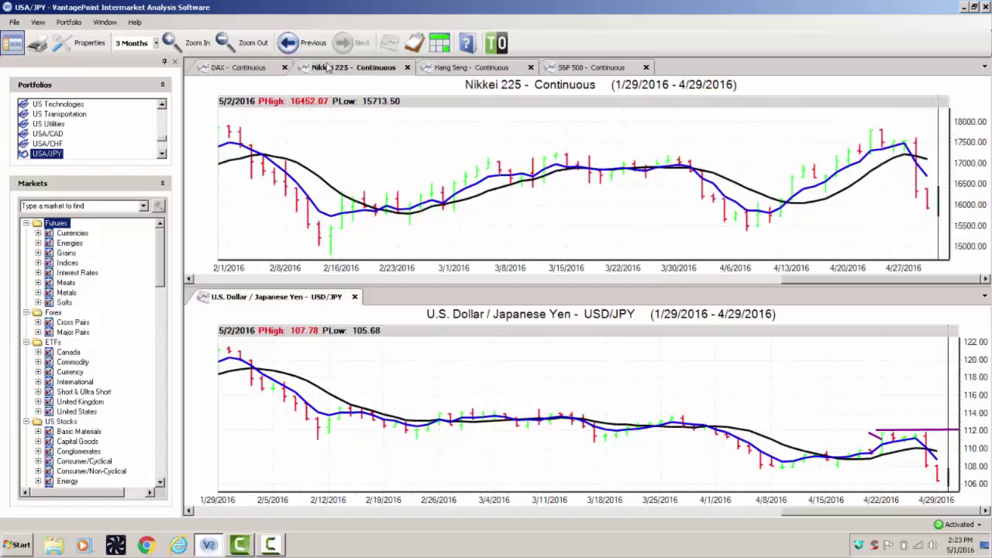
pyautogui.click(491, 71)
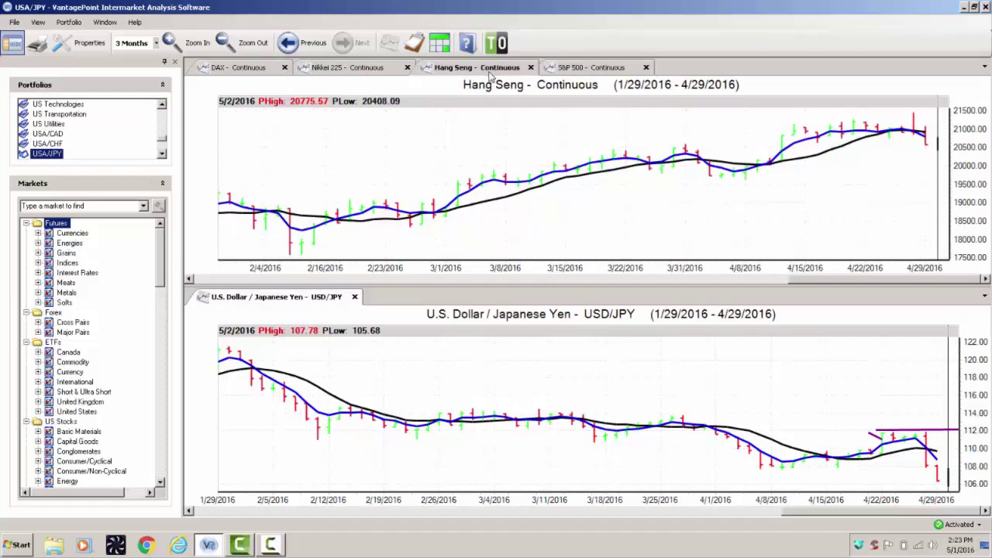
pyautogui.click(596, 71)
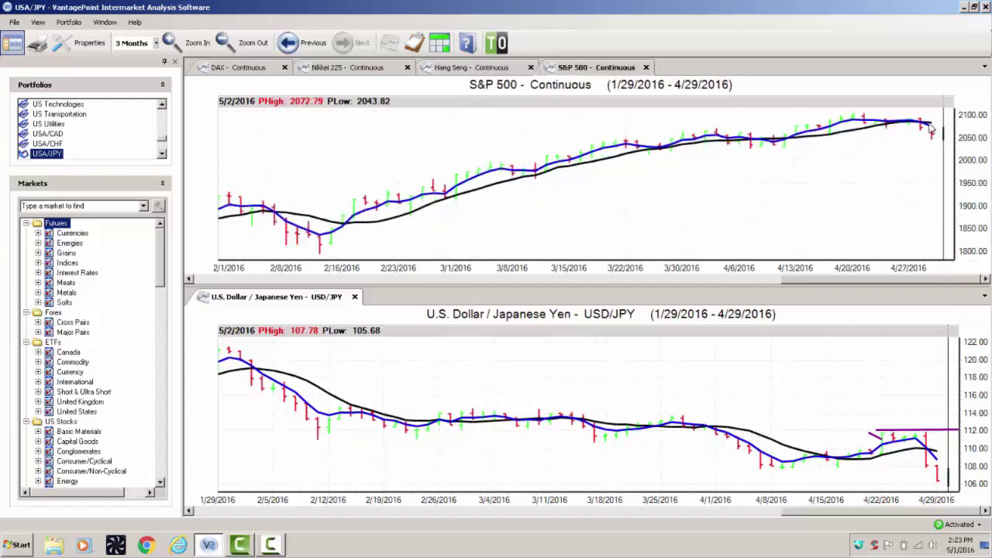
pyautogui.click(873, 433)
pyautogui.click(876, 439)
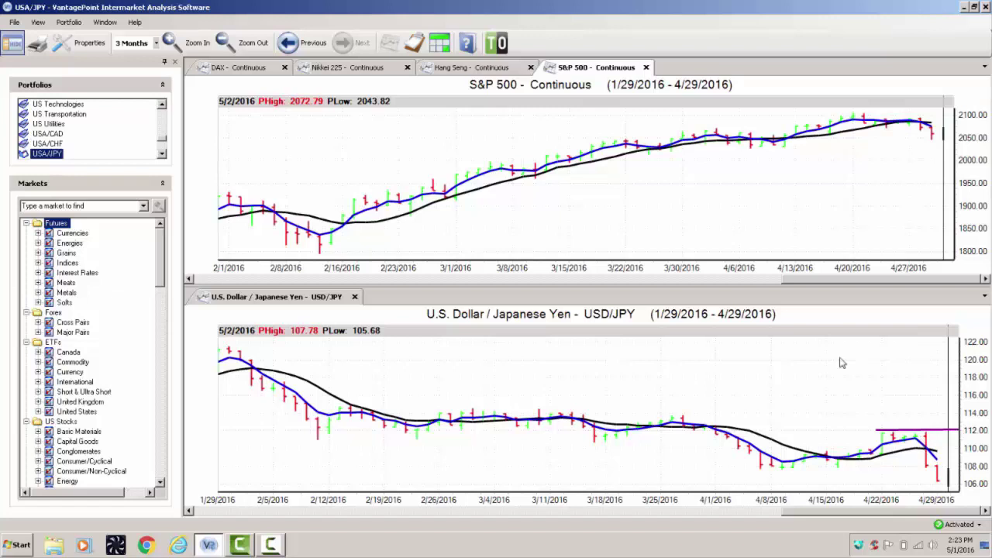
# Open the Forex 2016 portfolio and review the EUR/USD chart with its predictive indicators.
pyautogui.click(161, 155)
pyautogui.click(162, 154)
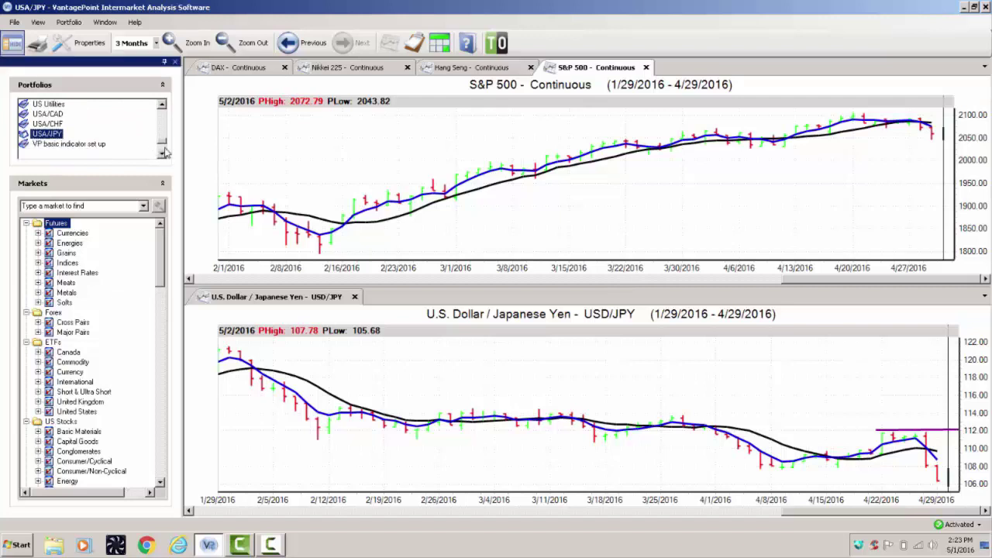
pyautogui.moveTo(162, 108); pyautogui.dragTo(162, 108)
pyautogui.click(50, 154)
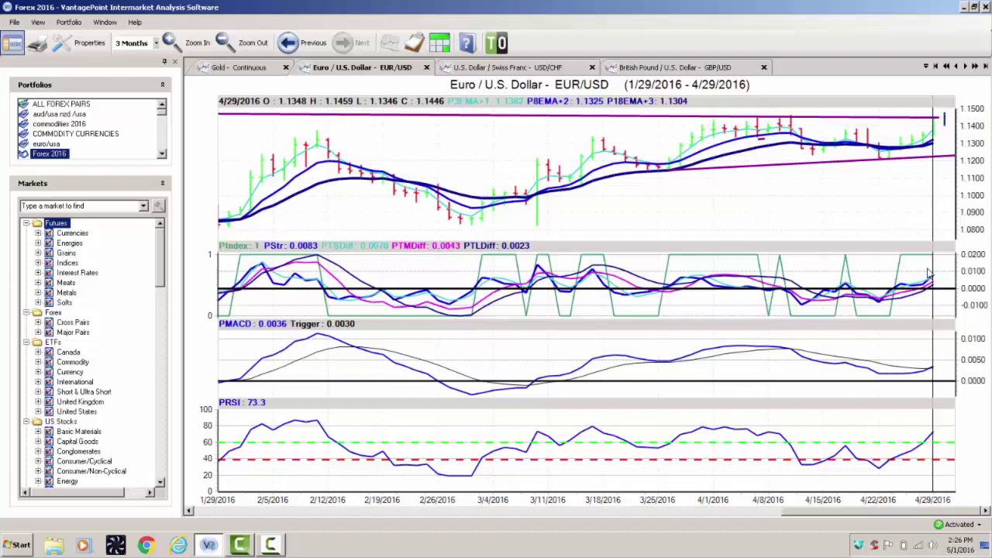
# On the USD/CHF chart, replace the two upper trendlines with one descending line from the March spike high across the late-April high.
pyautogui.click(524, 68)
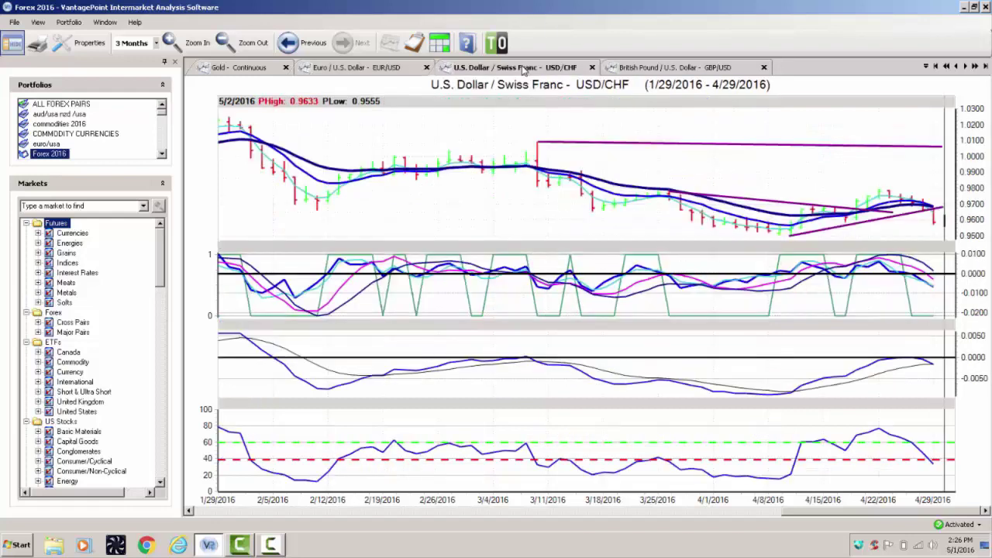
pyautogui.click(796, 206)
pyautogui.press('Delete')
pyautogui.click(865, 148)
pyautogui.press('Delete')
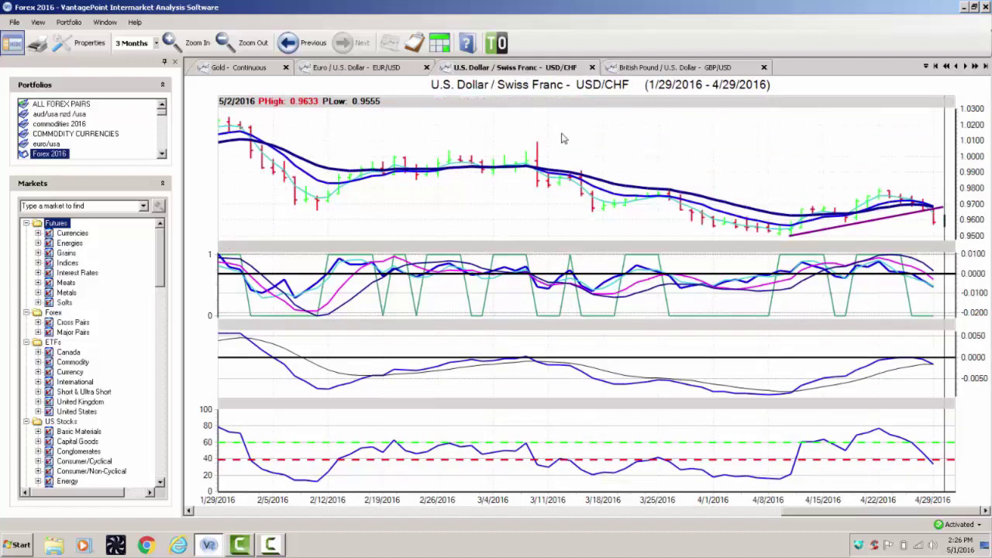
pyautogui.moveTo(537, 143); pyautogui.dragTo(981, 198)
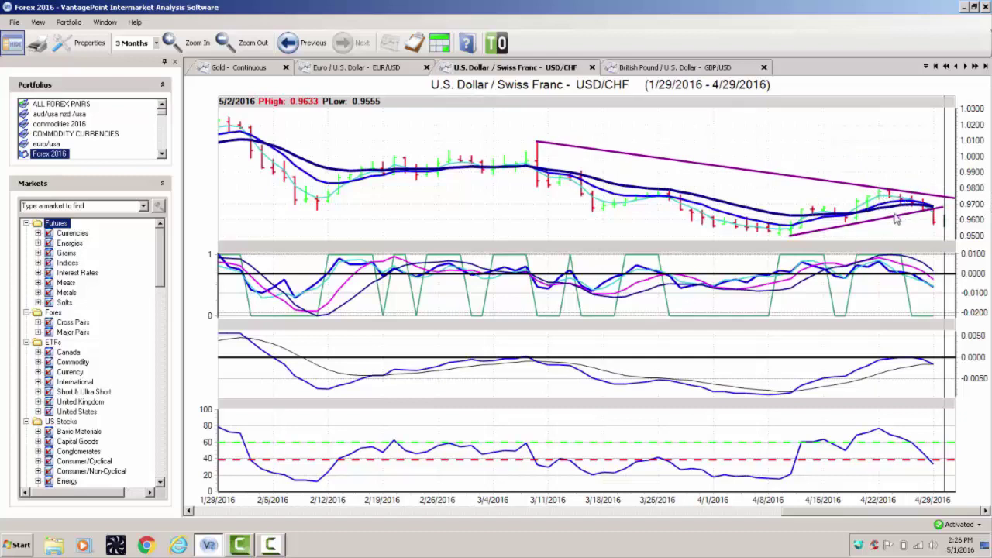
# Redraw the rising support line on the USD/CHF chart from the April low to the chart's latest edge.
pyautogui.click(789, 235)
pyautogui.press('Delete')
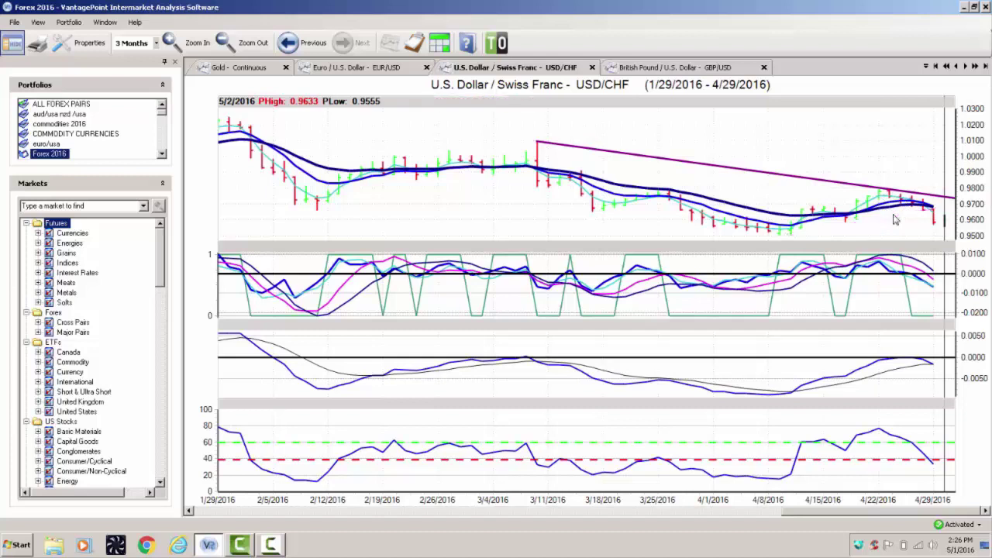
pyautogui.moveTo(792, 234)
pyautogui.mouseDown()
pyautogui.moveTo(915, 235)
pyautogui.moveTo(939, 204)
pyautogui.moveTo(959, 205)
pyautogui.mouseUp()
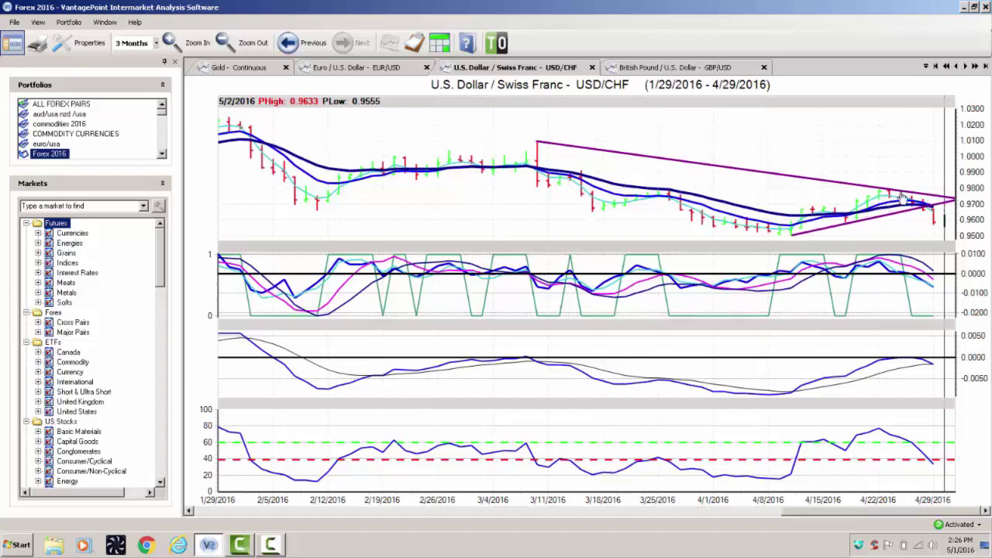
# Examine the 4/29/2016 indicator values on the USD/CHF, GBP/USD, USD/JPY and USD/CAD charts.
pyautogui.click(940, 161)
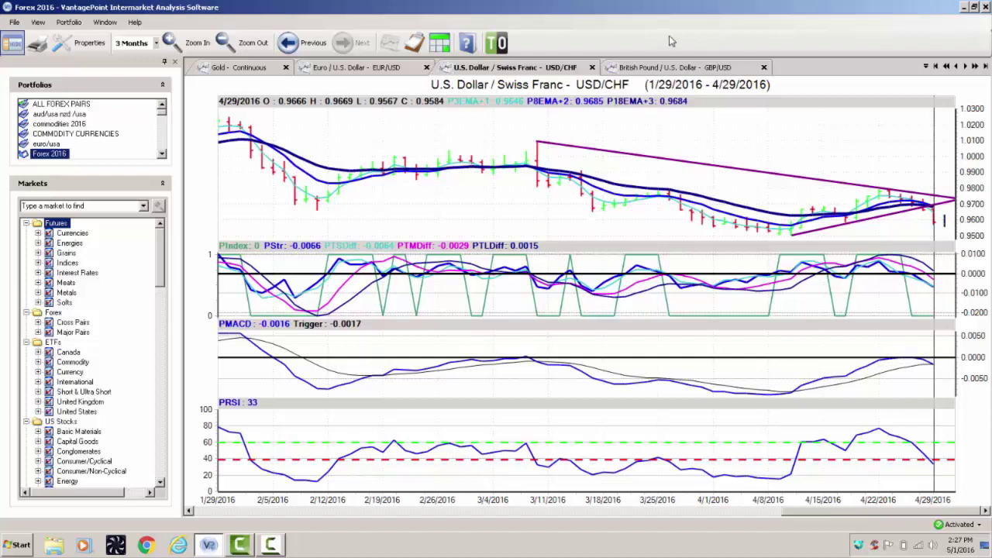
pyautogui.click(675, 68)
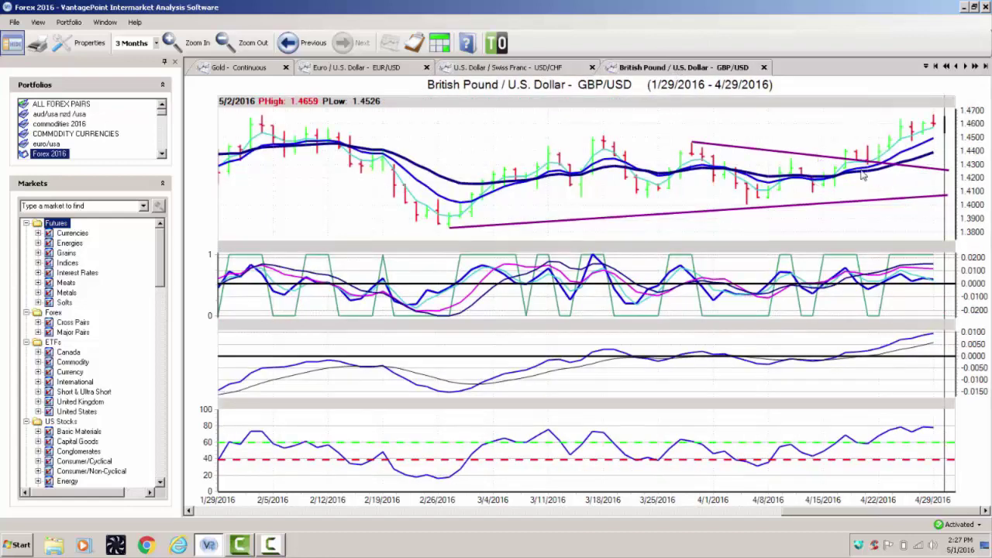
pyautogui.click(938, 160)
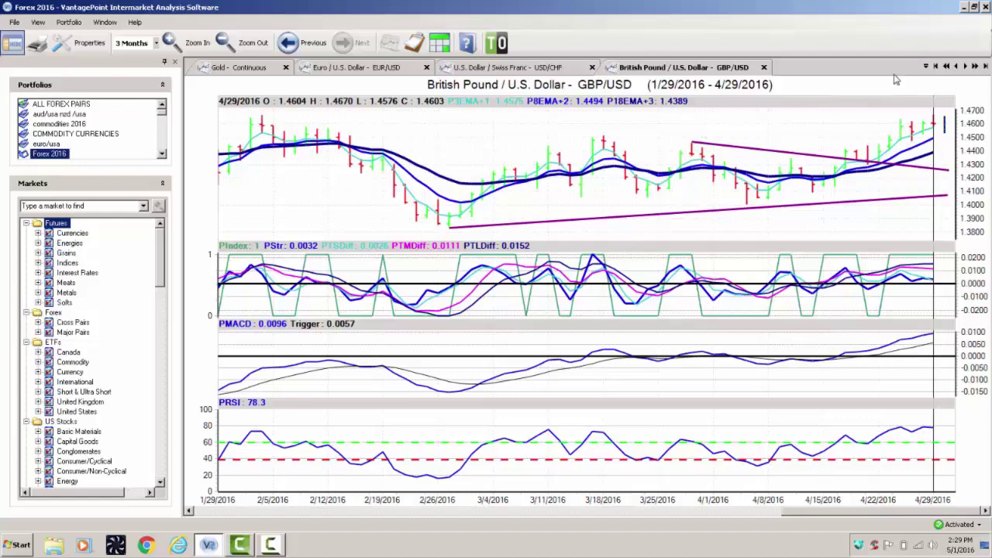
pyautogui.click(965, 68)
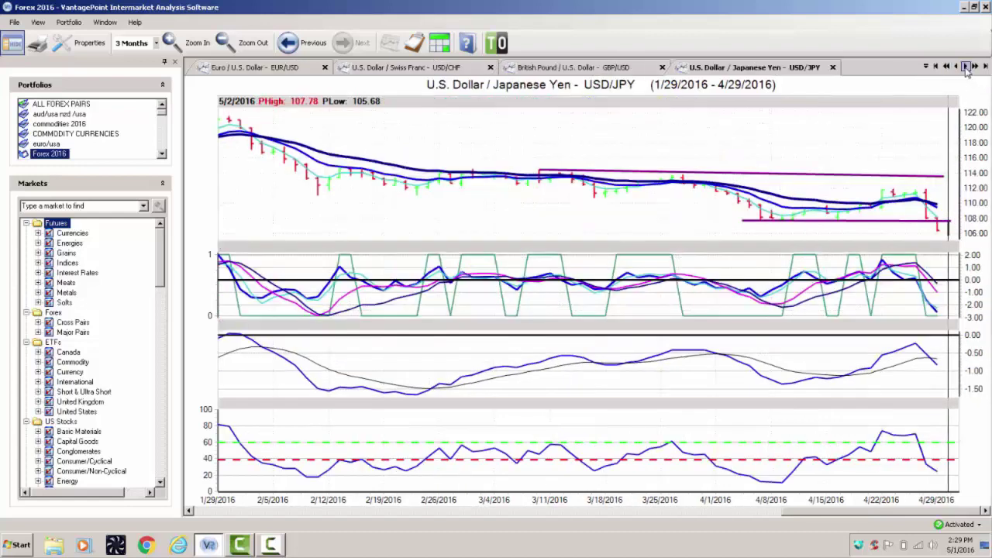
pyautogui.click(940, 155)
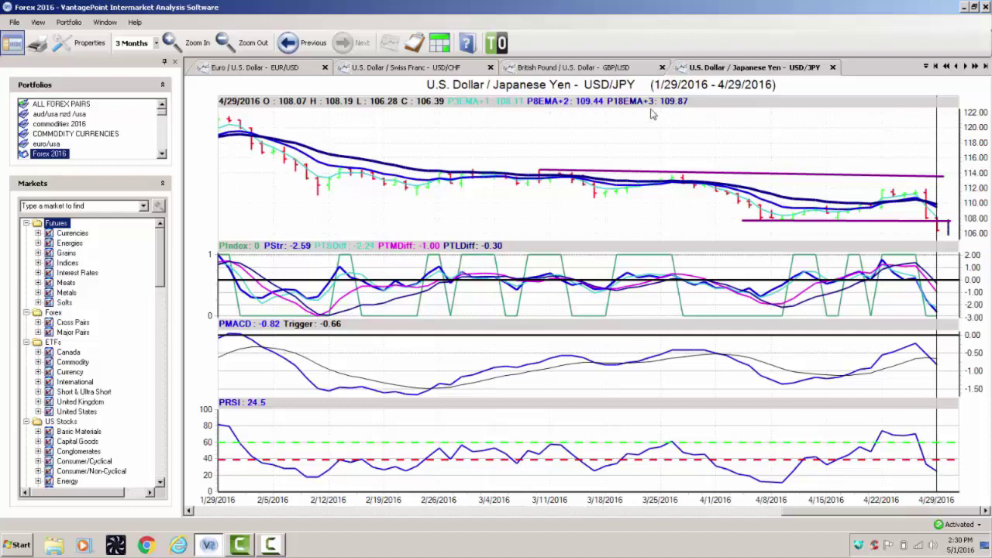
pyautogui.click(967, 67)
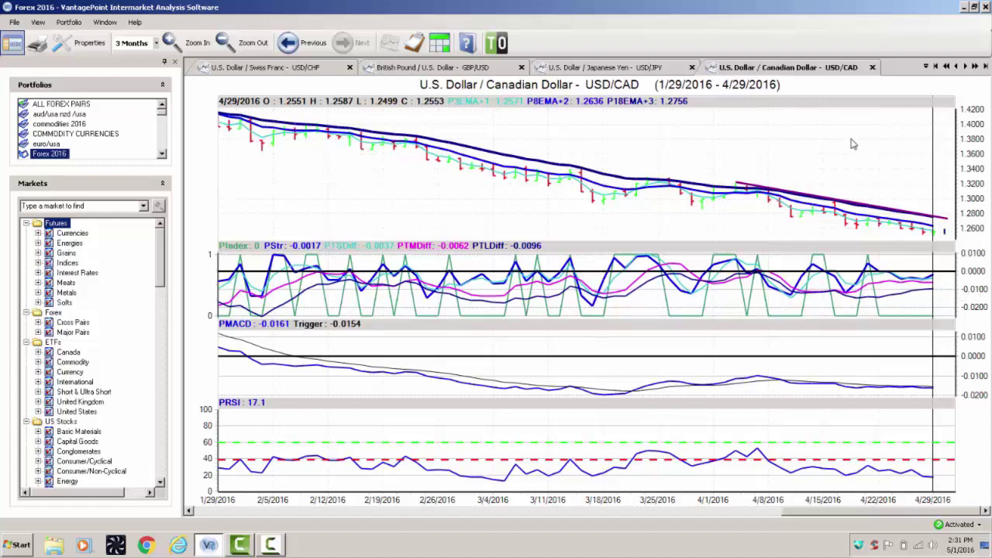
# Show one year of data on the AUD/USD chart, and delete the long declining resistance line and the short April high line.
pyautogui.click(967, 68)
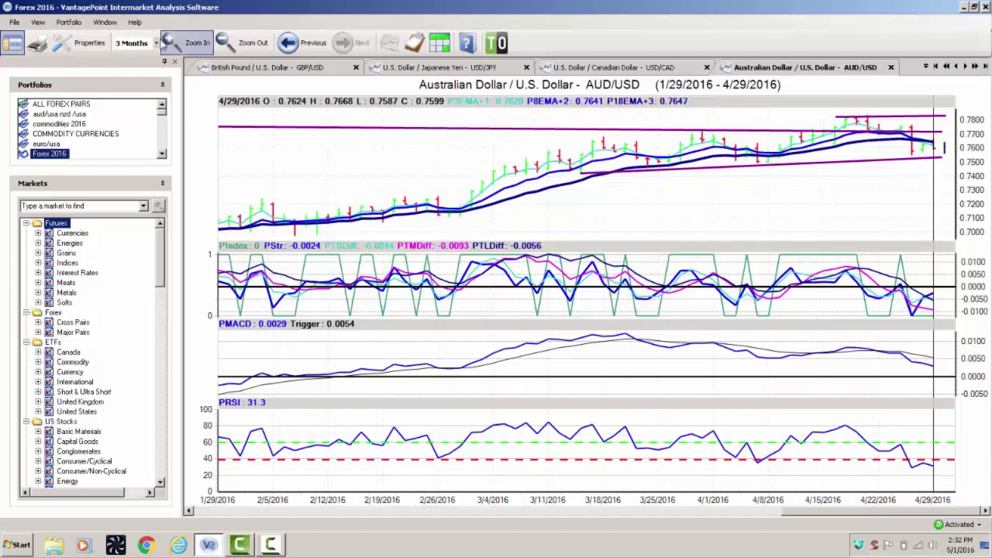
pyautogui.click(156, 43)
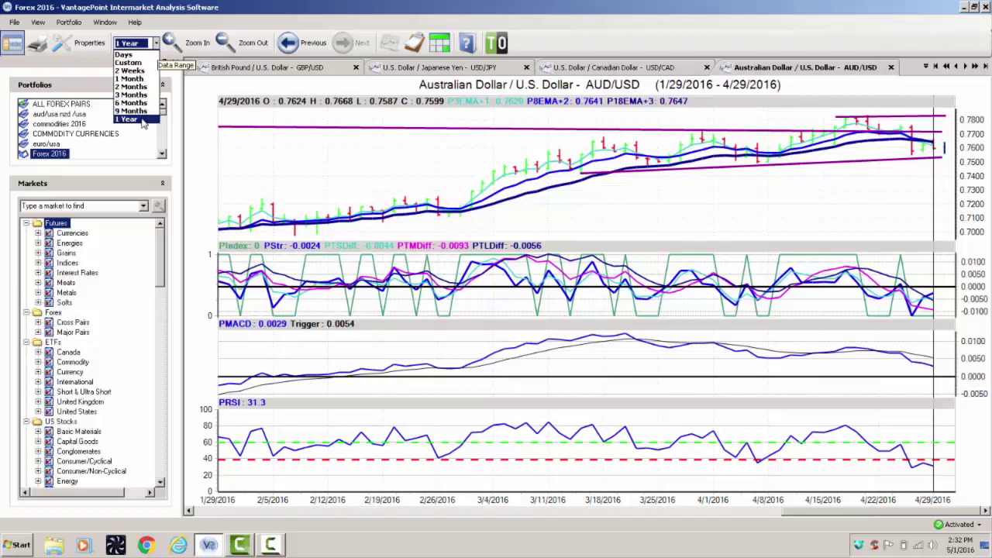
pyautogui.click(143, 121)
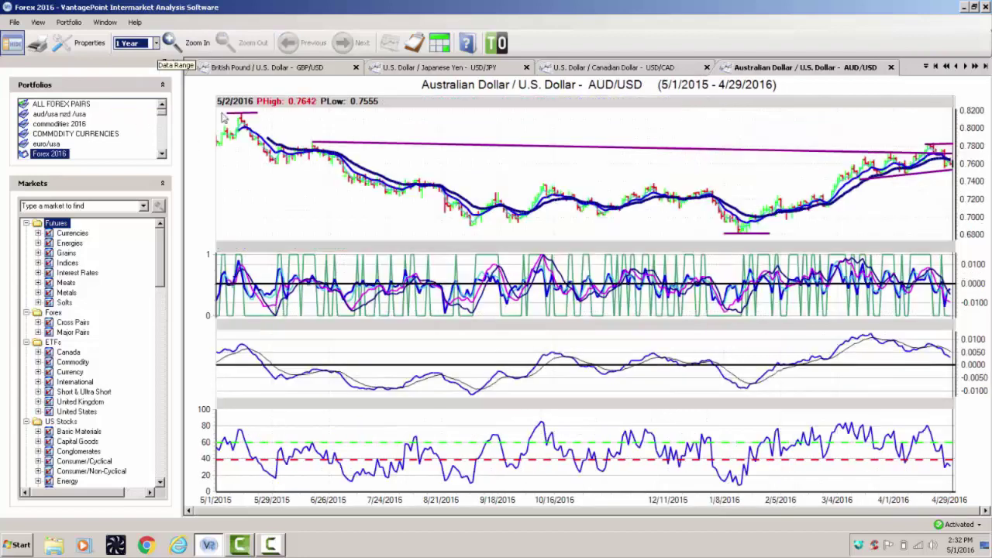
pyautogui.click(707, 150)
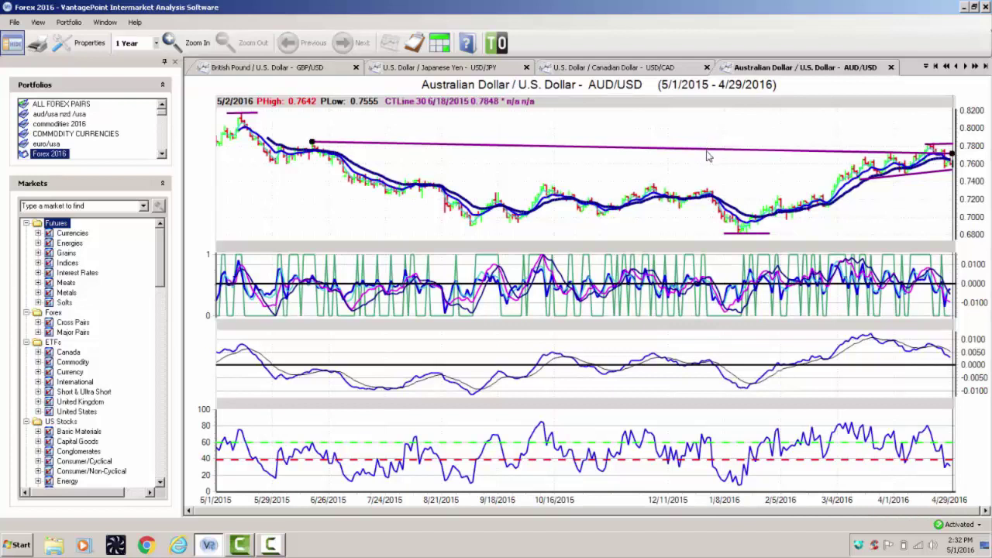
pyautogui.press('Delete')
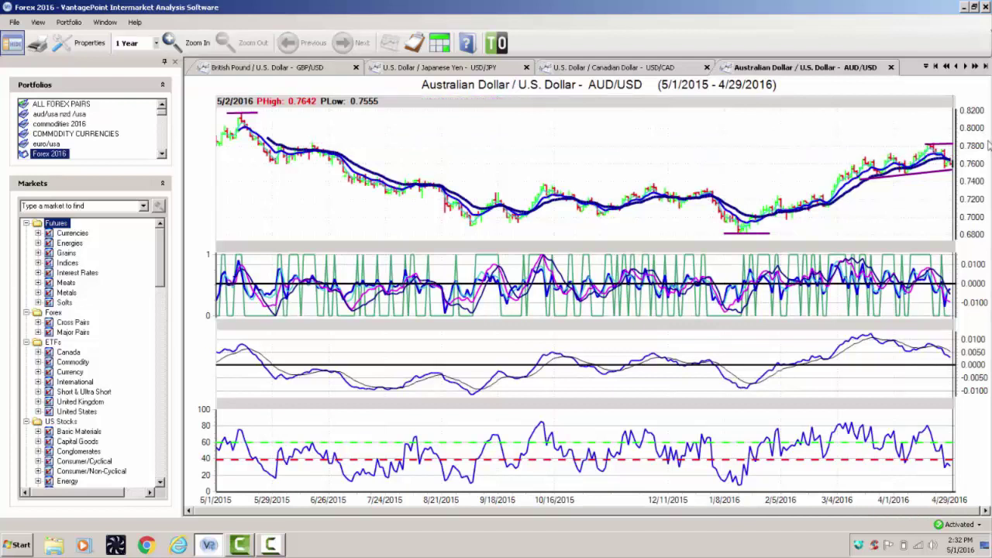
pyautogui.click(949, 145)
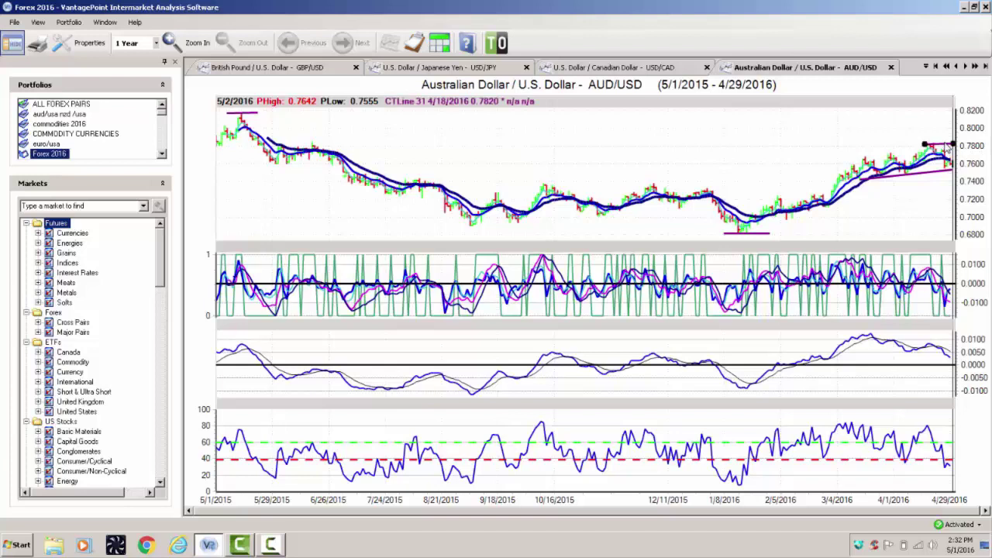
pyautogui.press('Delete')
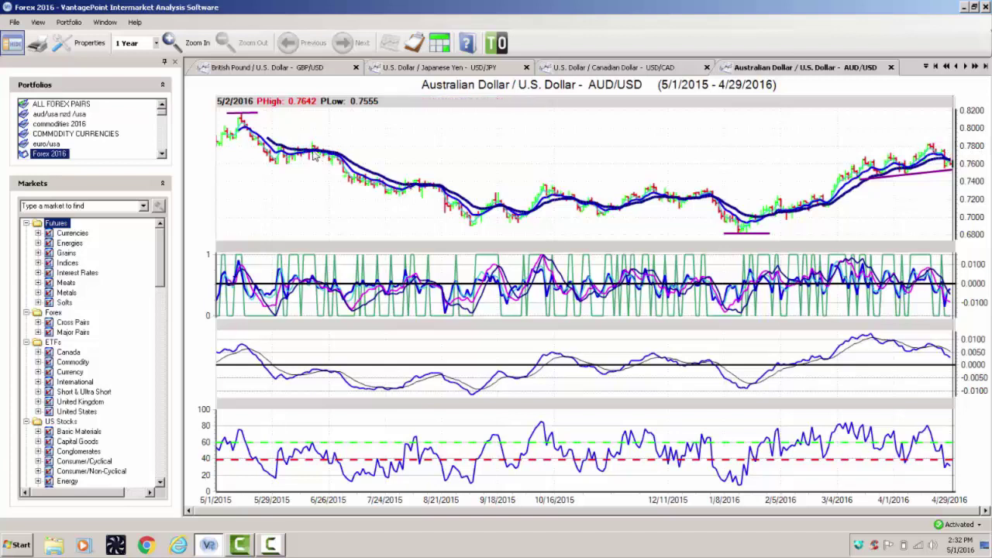
# Draw a nearly horizontal resistance line from the June 2015 high across the April 2016 high on AUD/USD, and set the range to 3 Months.
pyautogui.moveTo(313, 142); pyautogui.dragTo(687, 113)
pyautogui.moveTo(845, 155)
pyautogui.mouseDown()
pyautogui.moveTo(933, 140)
pyautogui.moveTo(971, 149)
pyautogui.mouseUp()
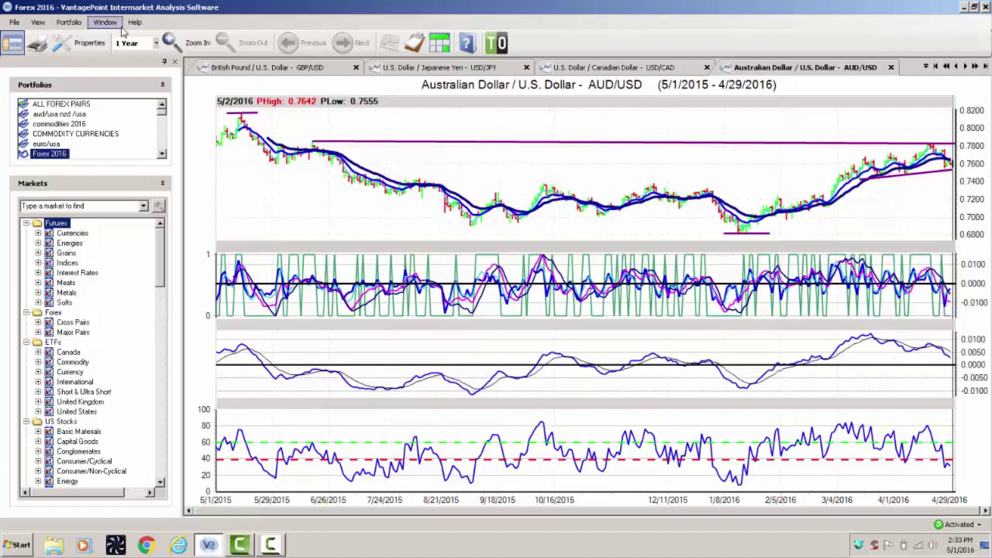
pyautogui.click(158, 43)
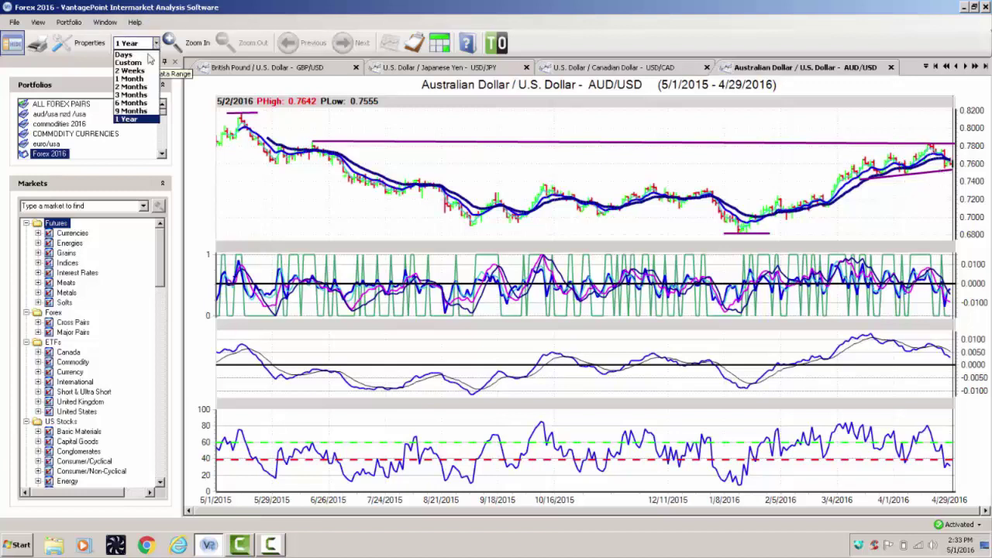
pyautogui.click(151, 95)
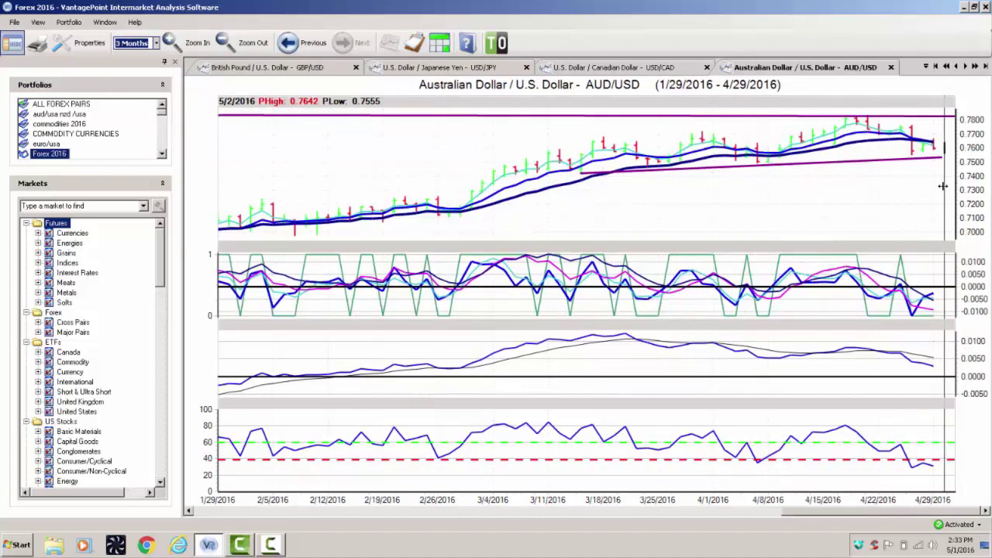
# Replace AUD/USD's rising support line with one from the early-April low to the latest edge, and open the NZD/USD chart.
pyautogui.moveTo(943, 185); pyautogui.dragTo(935, 190)
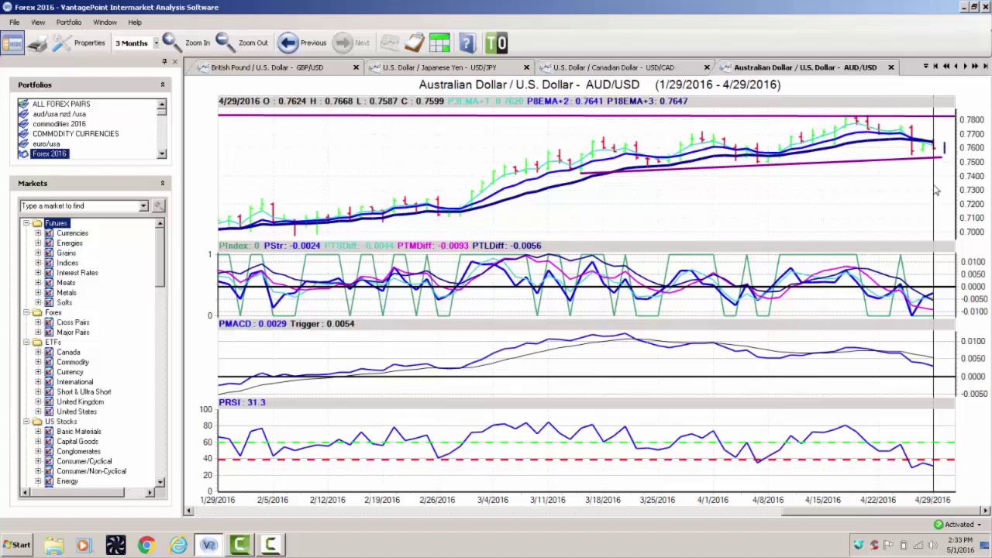
pyautogui.click(900, 161)
pyautogui.press('Delete')
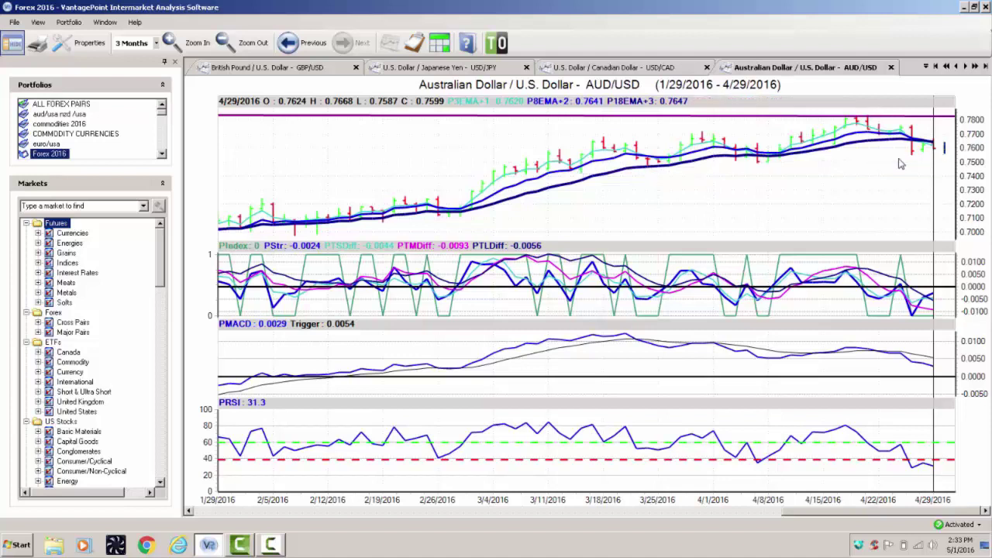
pyautogui.moveTo(759, 163); pyautogui.dragTo(990, 157)
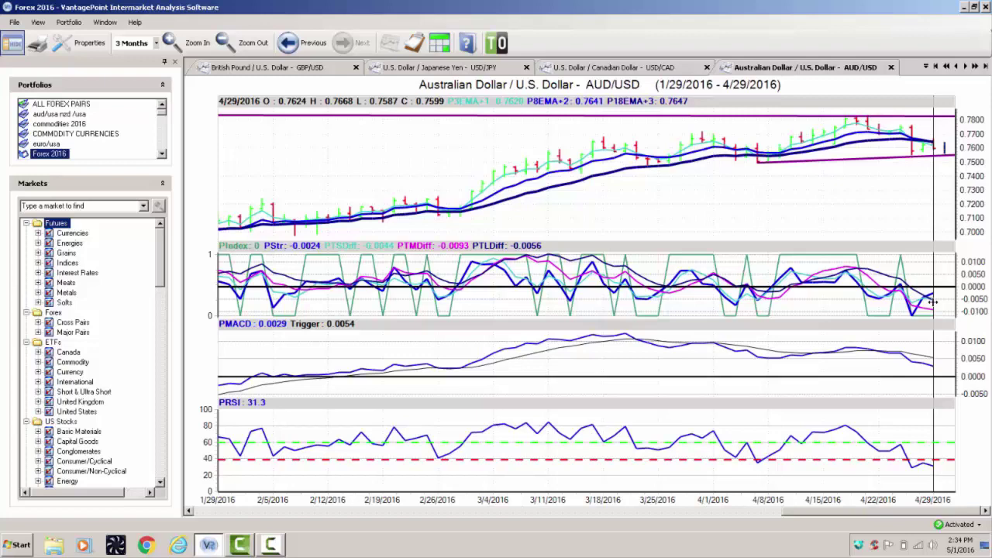
pyautogui.click(966, 69)
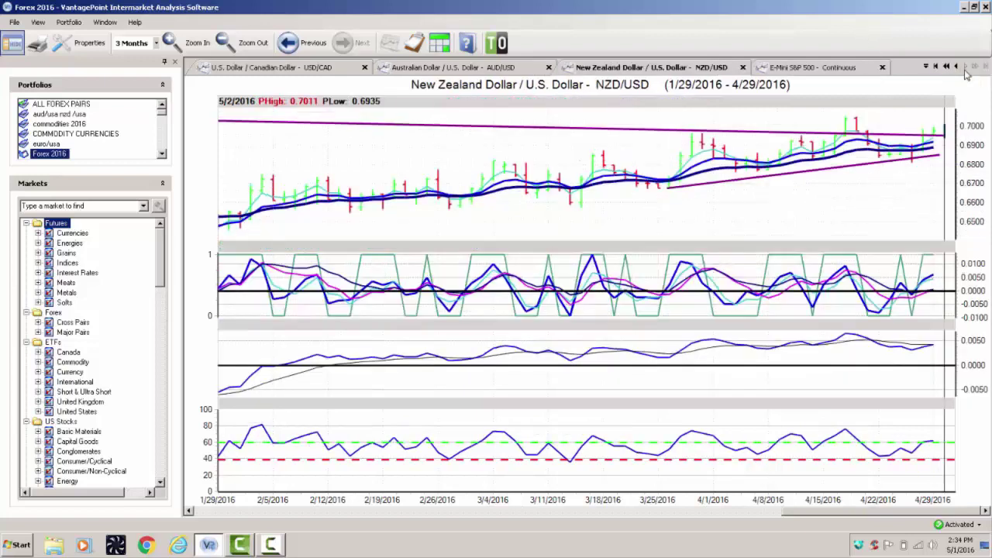